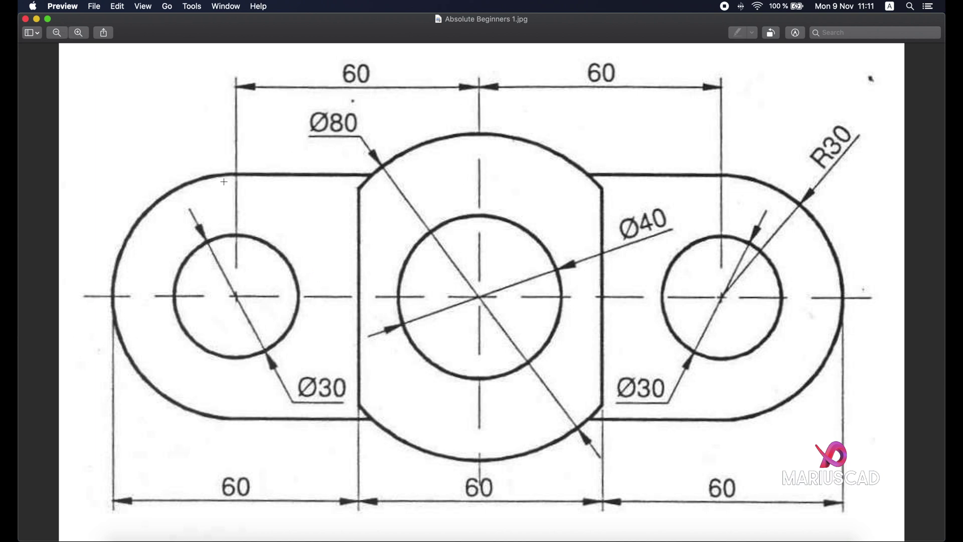
Minimise the Preview window showing Absolute Beginners 1.jpg to reveal AutoCAD.
left_click(36, 19)
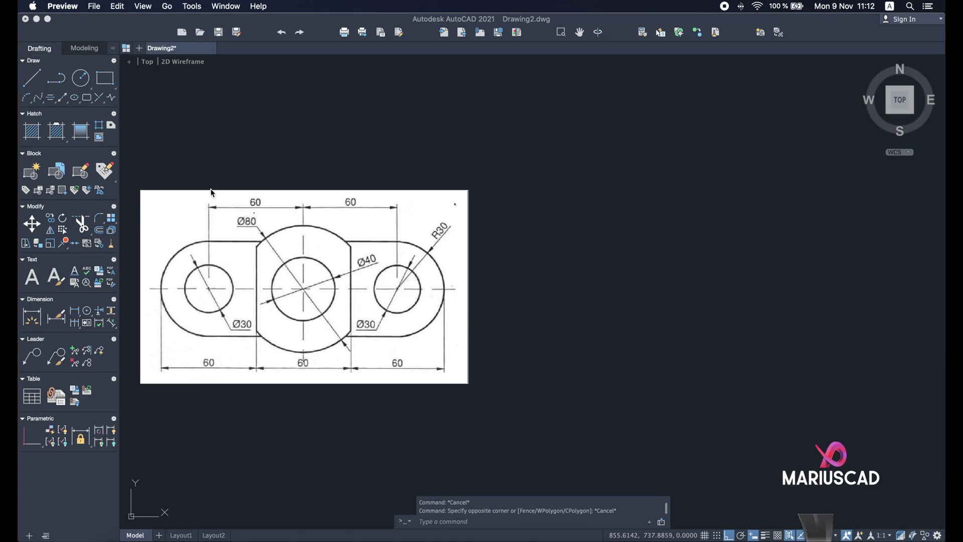
Set Drawing2's units to Decimal with 0.000 precision and Centimeters insertion scale.
left_click(593, 321)
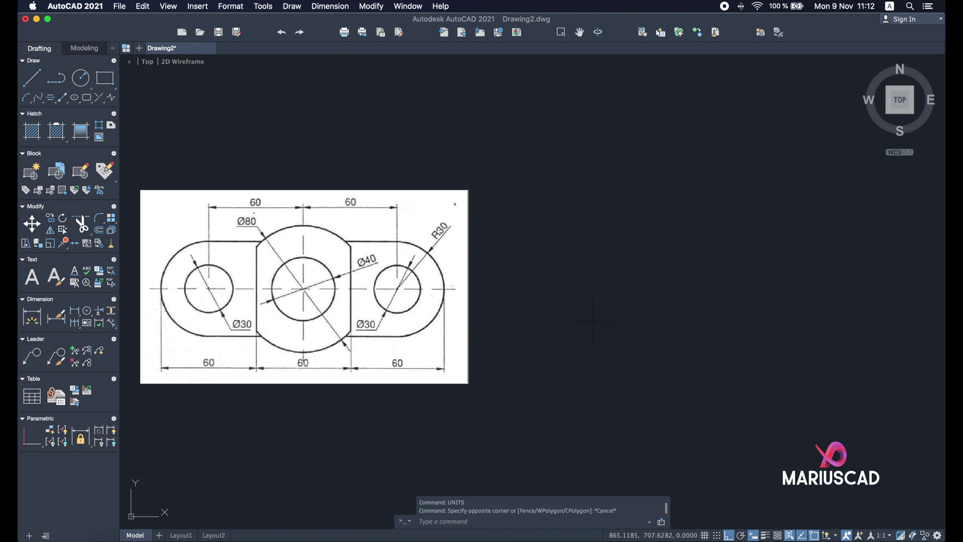
type("units")
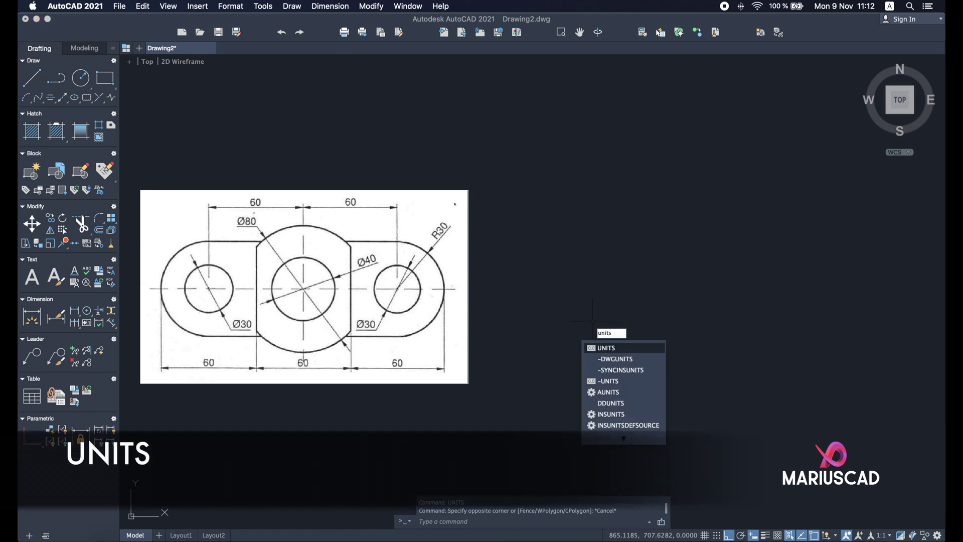
key("Return")
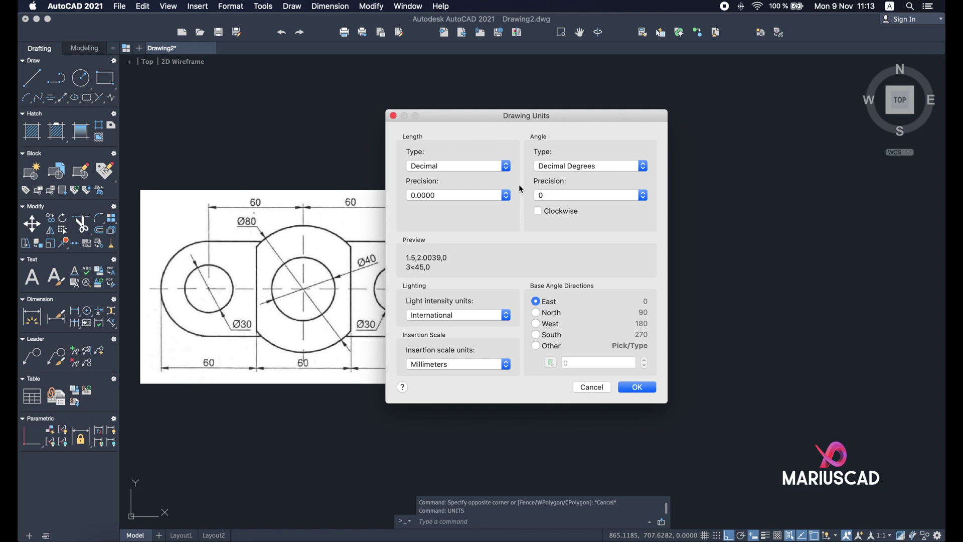
left_click(505, 169)
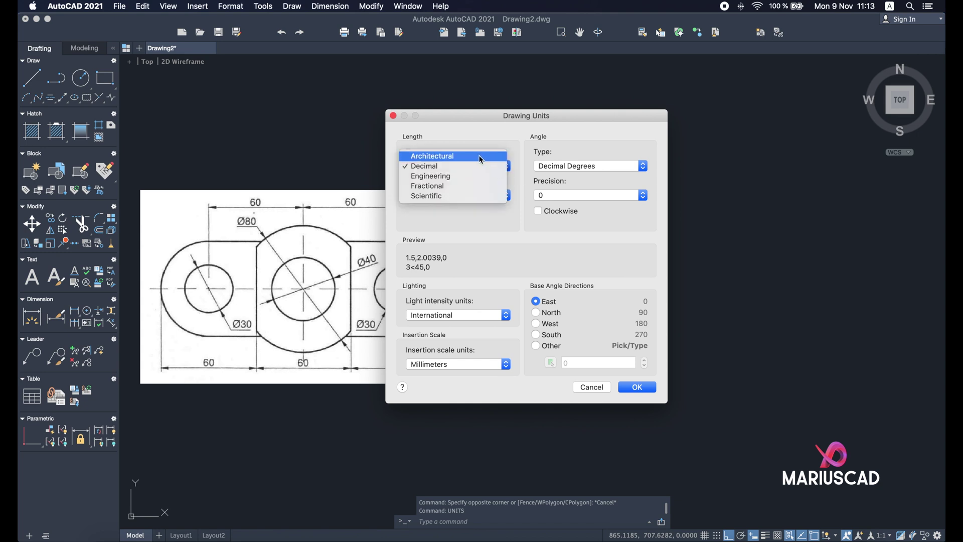
left_click(440, 166)
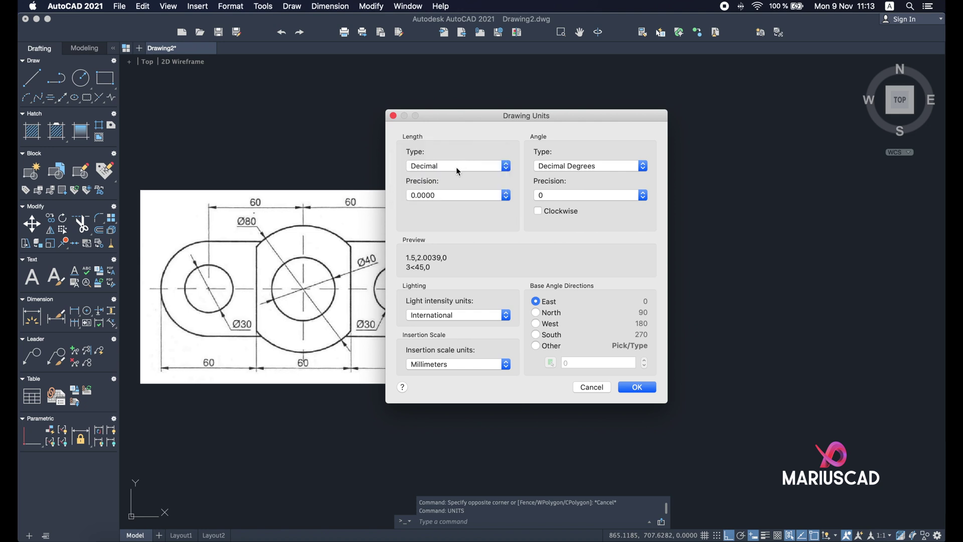
left_click(457, 197)
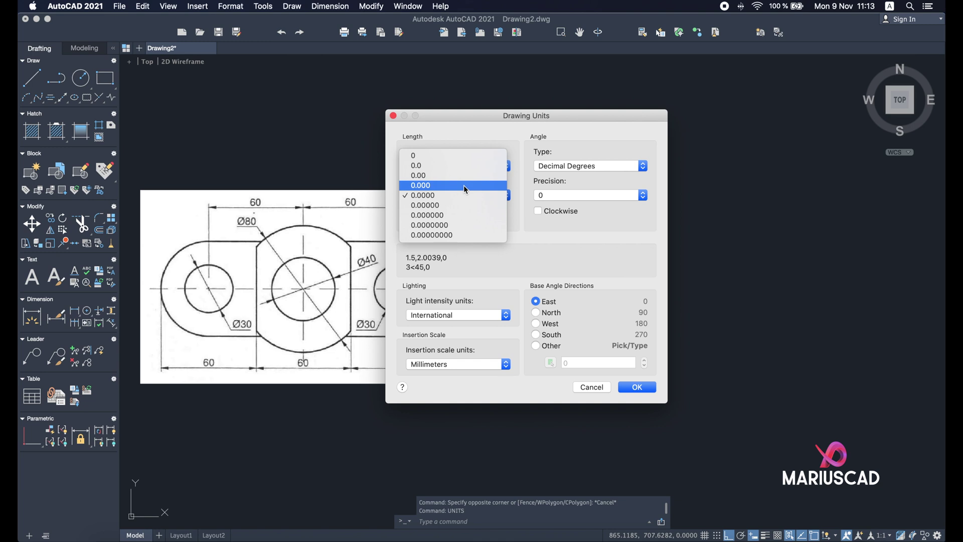
left_click(466, 186)
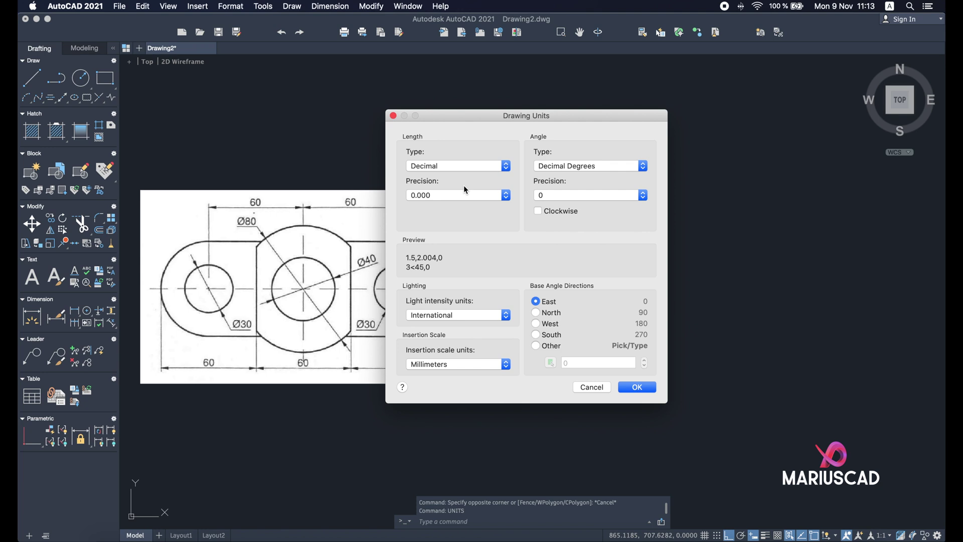
left_click(457, 316)
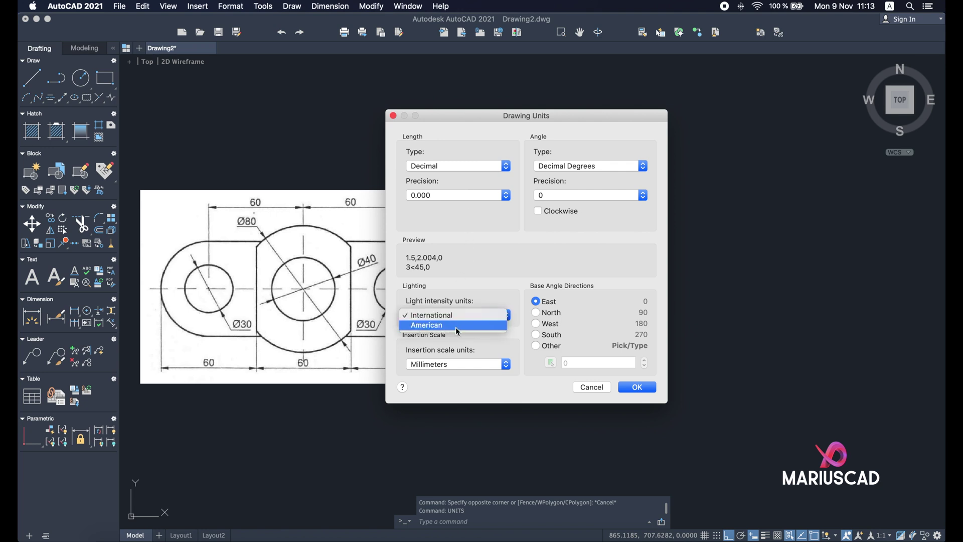
left_click(462, 315)
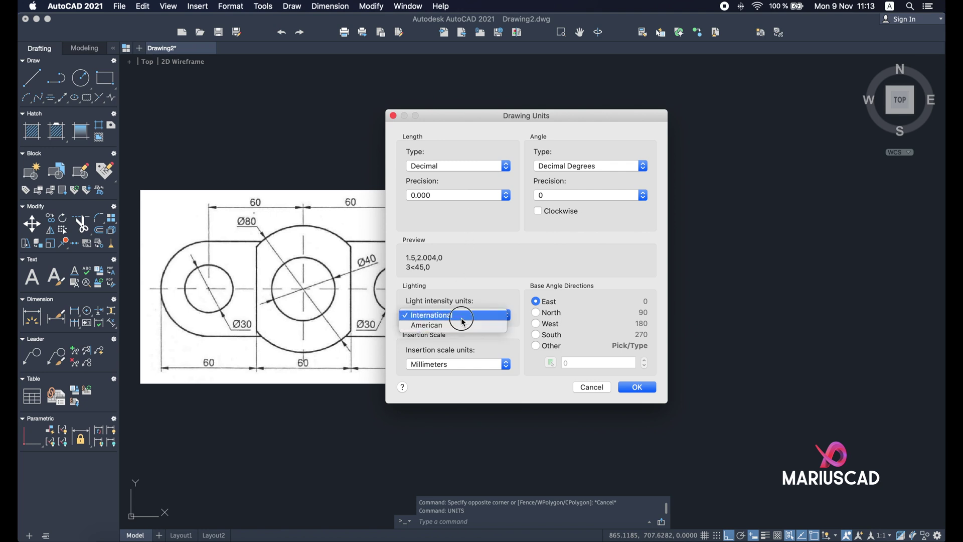
left_click(456, 365)
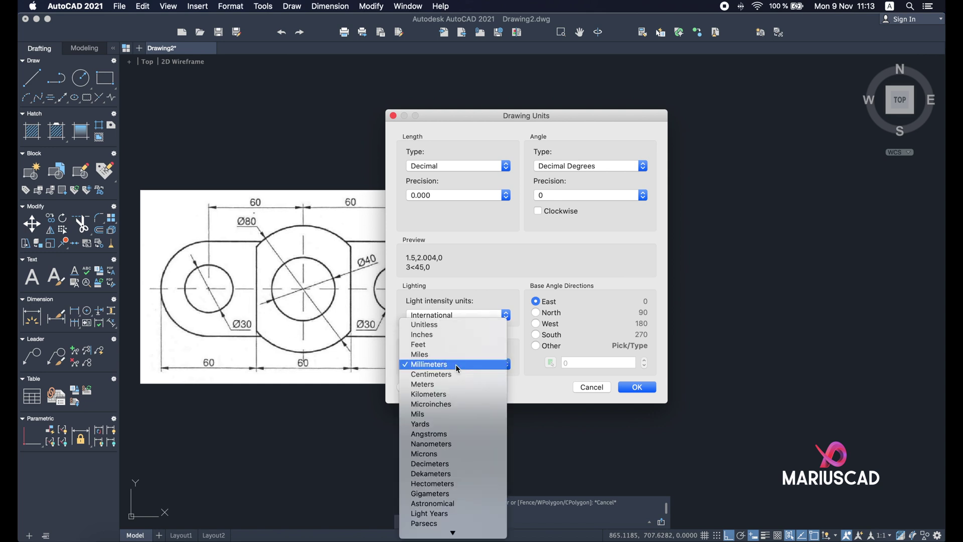
left_click(456, 375)
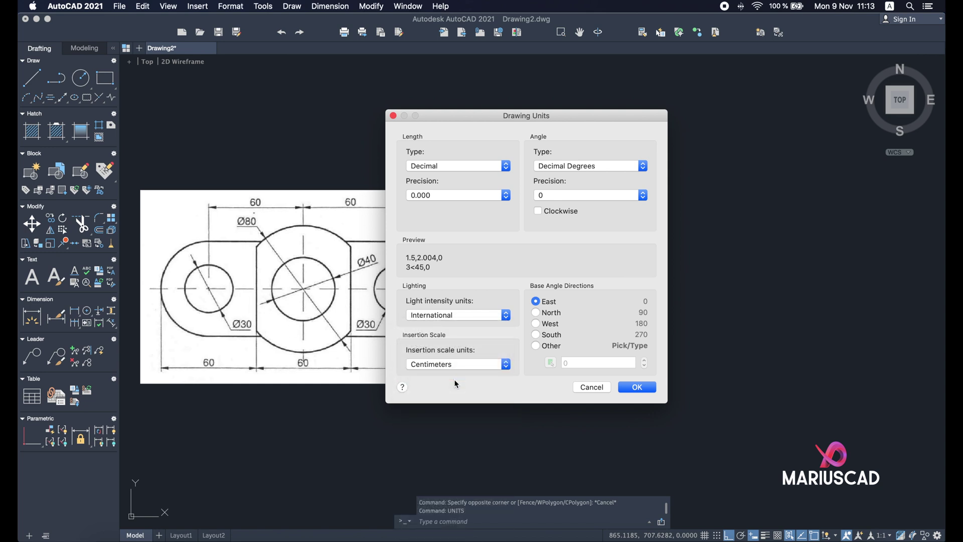
left_click(637, 387)
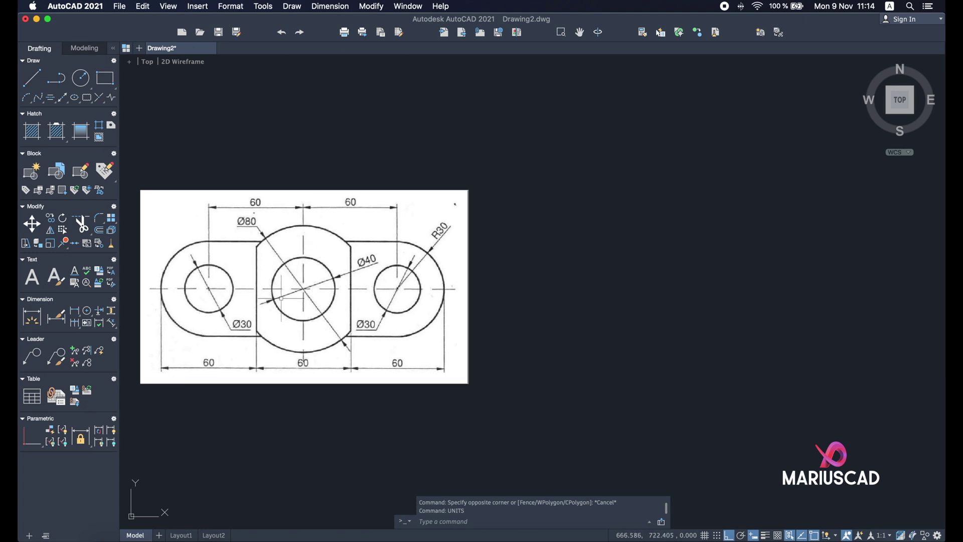
scroll(281, 298, "up", 4)
scroll(542, 209, "down", 2)
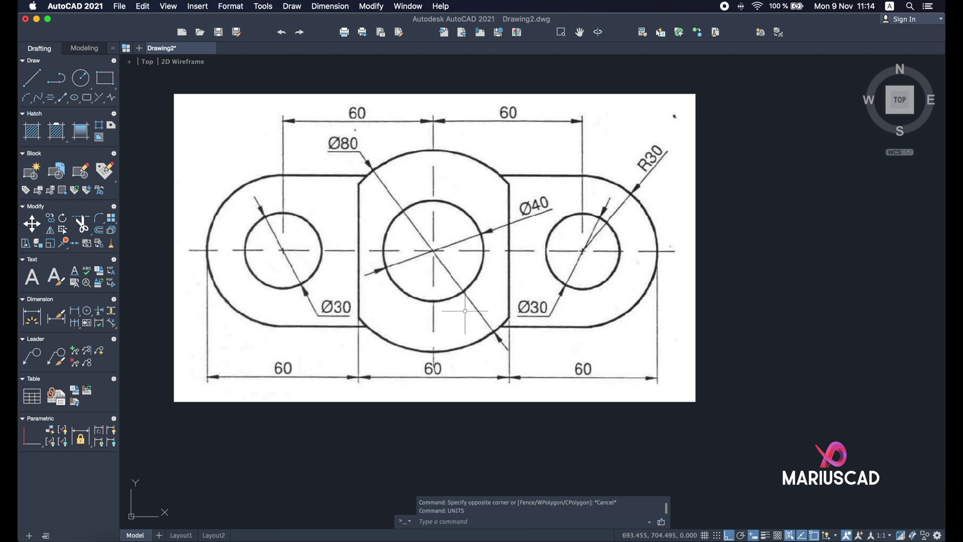
scroll(466, 311, "down", 2)
scroll(460, 312, "right", 5)
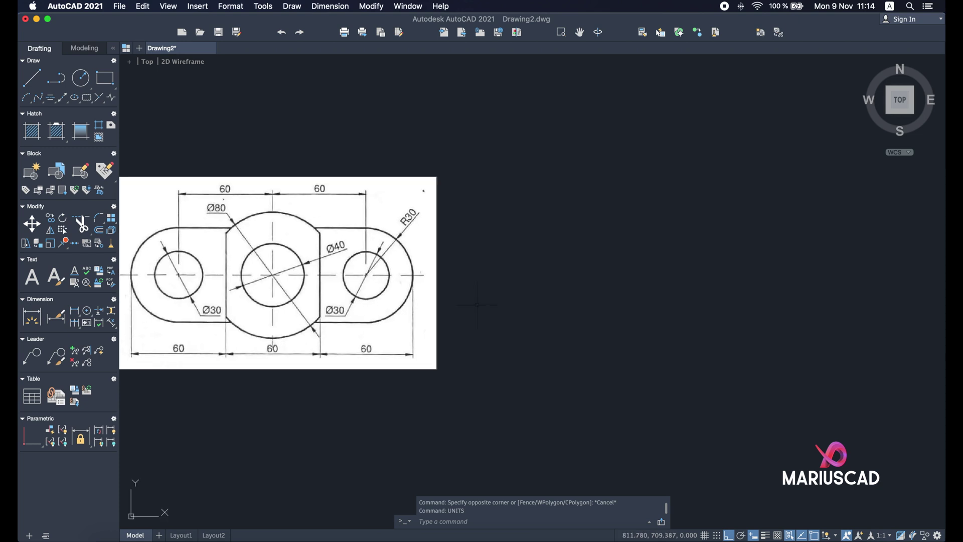
middle_click_drag(478, 304, 505, 311)
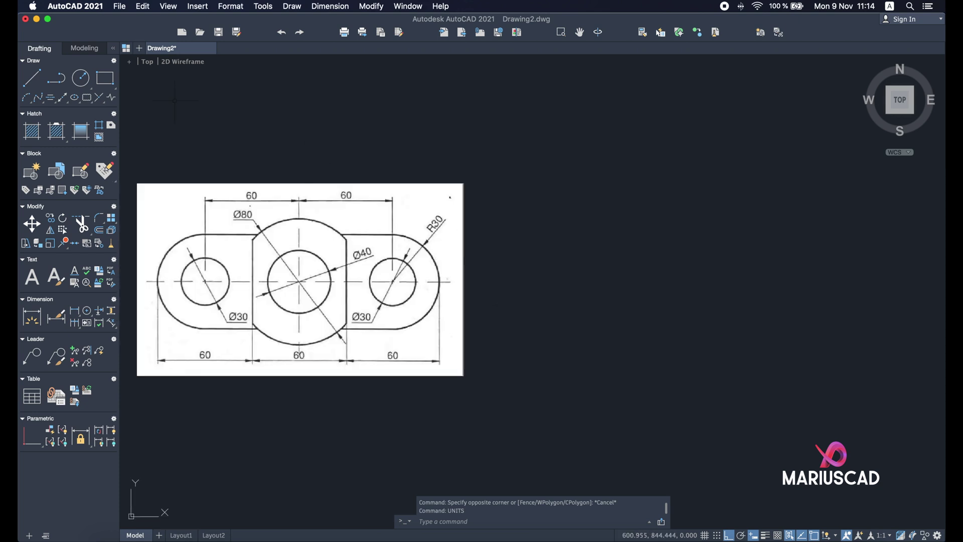
left_click(83, 82)
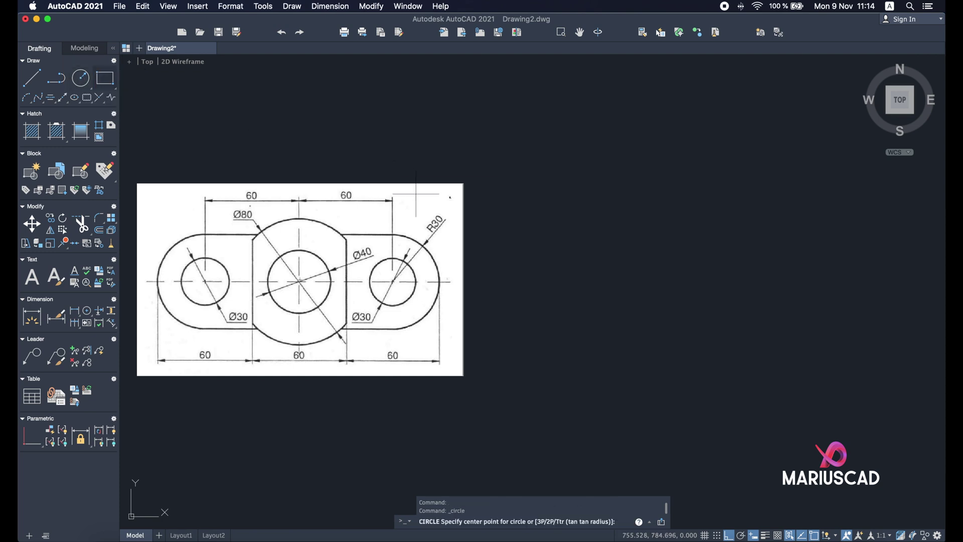
left_click(566, 261)
left_click(658, 337)
key("Escape")
type("ci")
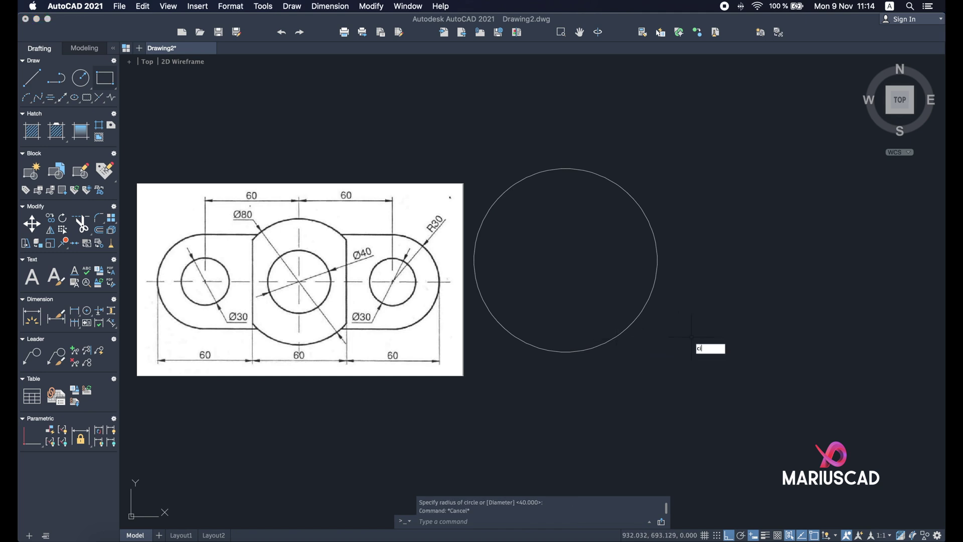
type("rc")
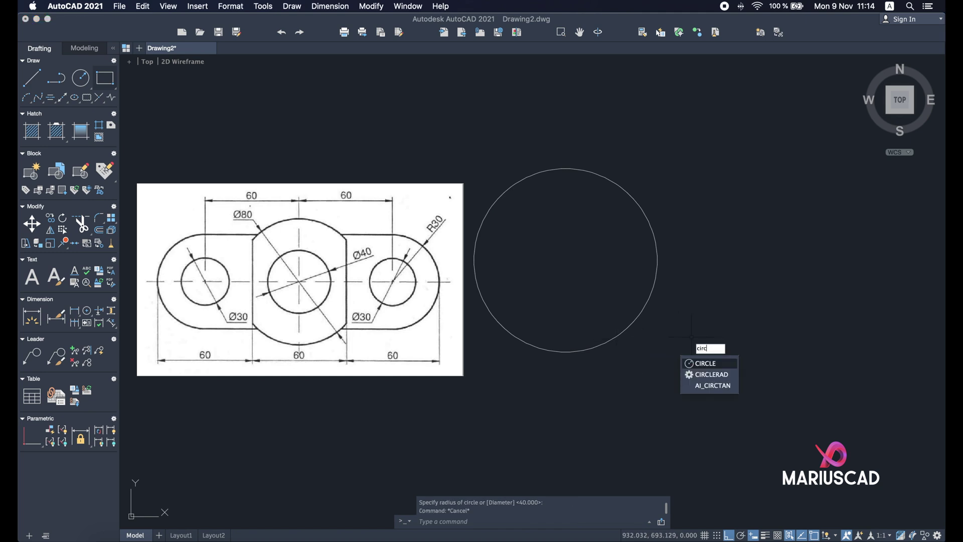
key("Return")
left_click(707, 314)
key("Escape")
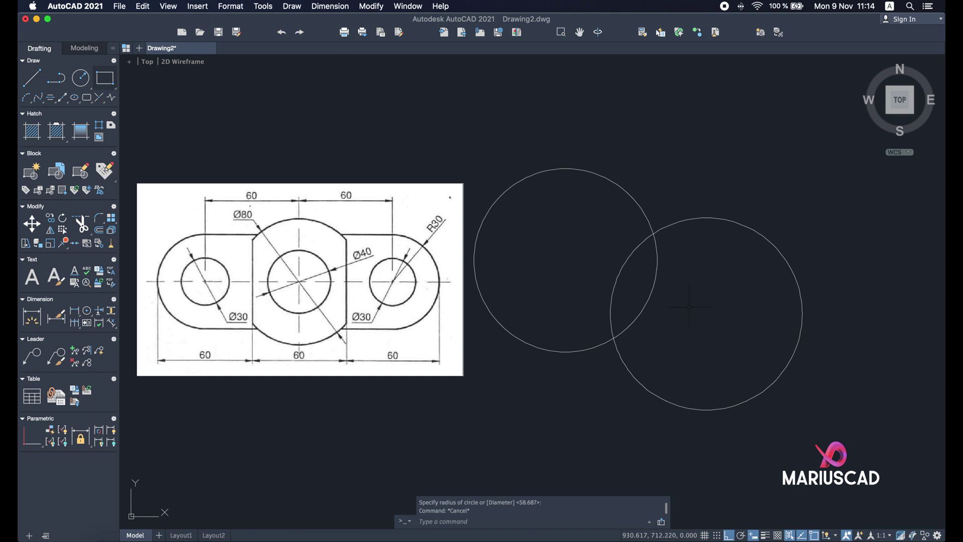
left_click(690, 307)
left_click(605, 239)
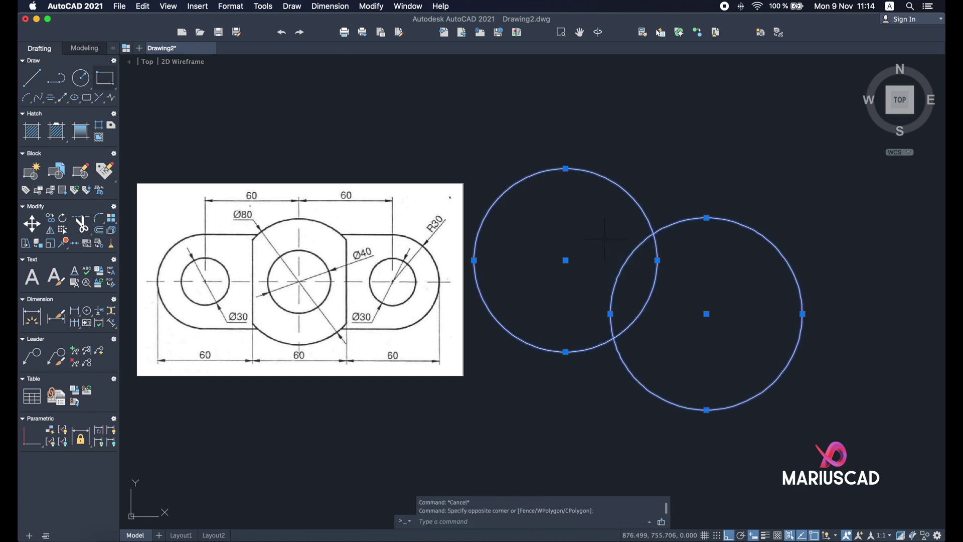
key("Delete")
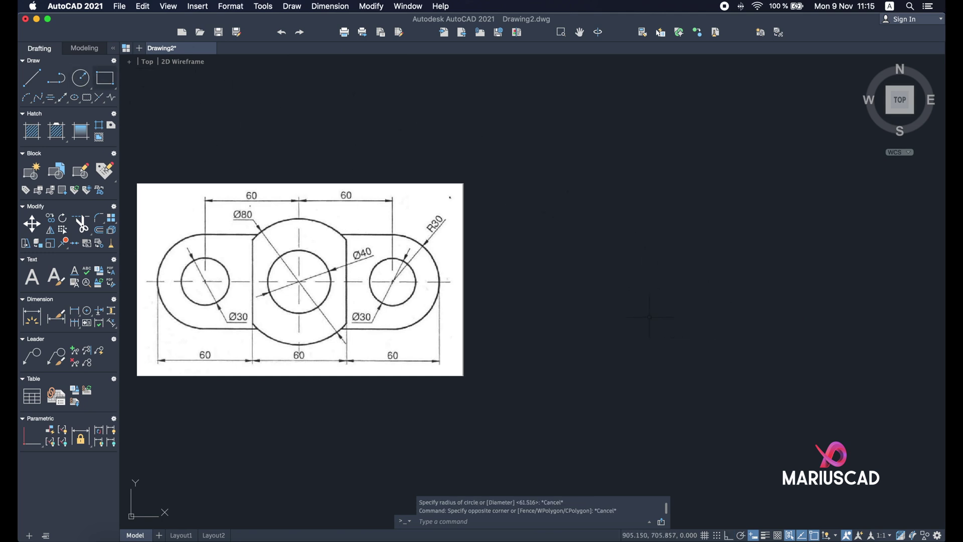
Draw a Ø40 circle beside the reference image and window-select it.
type("circle")
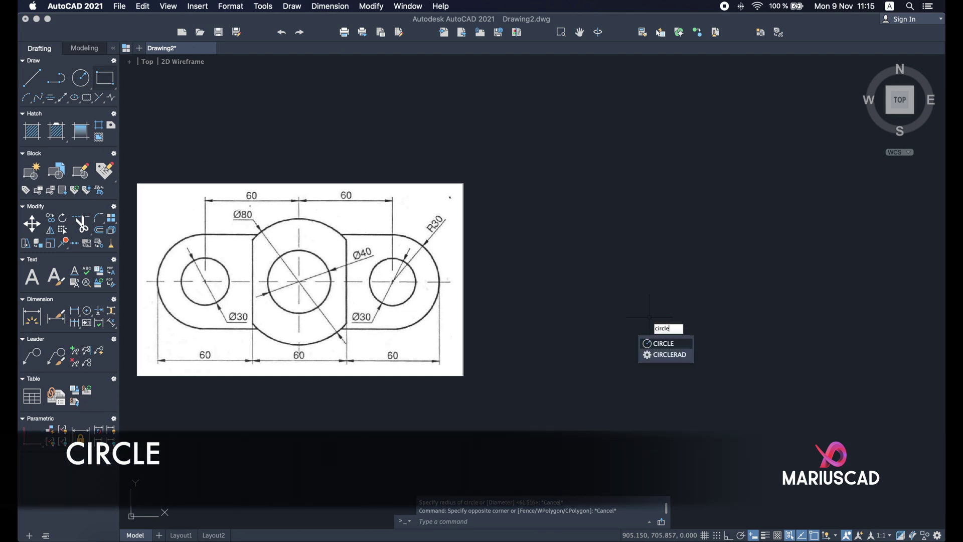
key("Return")
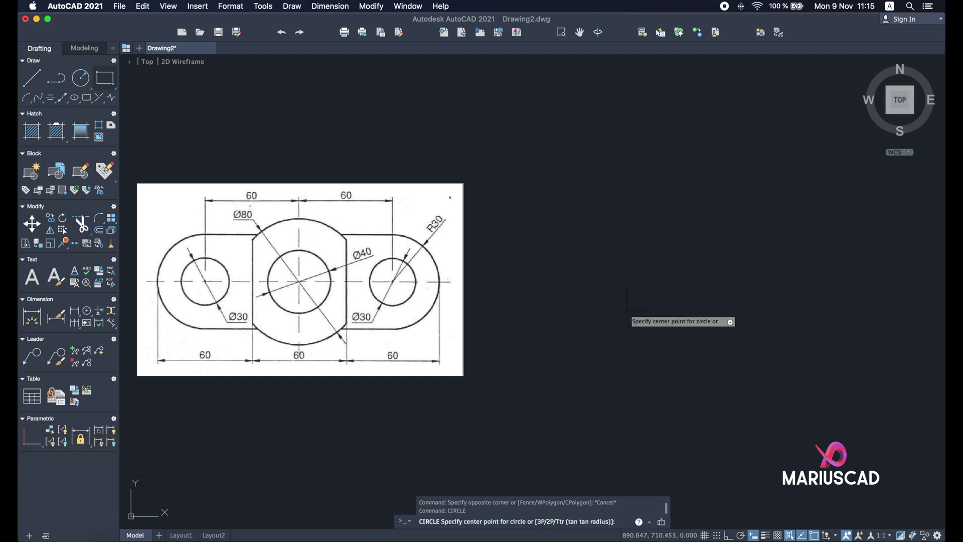
left_click(667, 288)
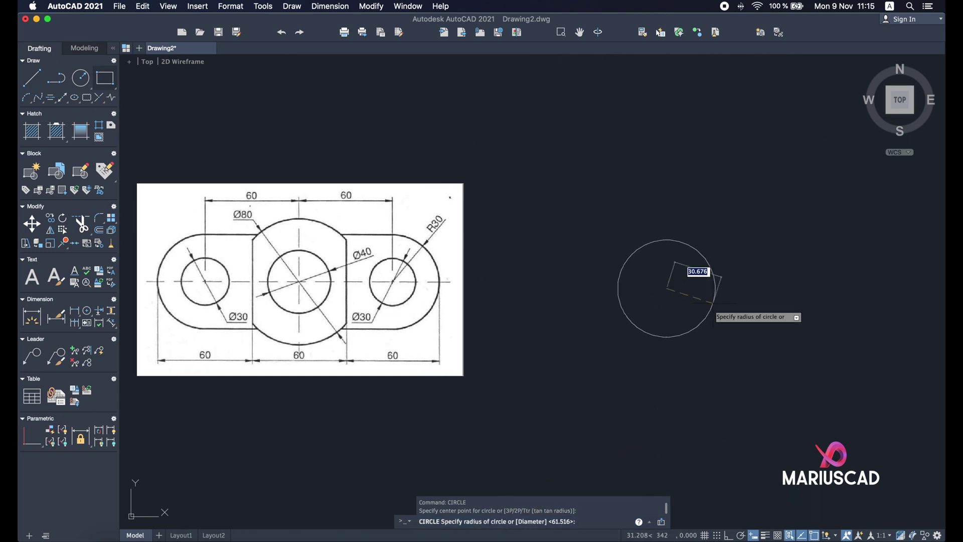
type("diameter")
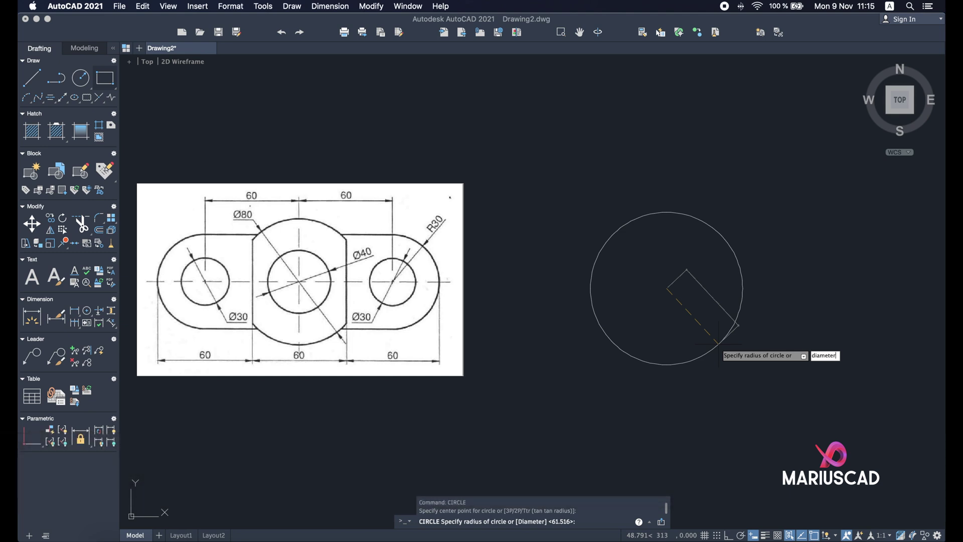
key("Return")
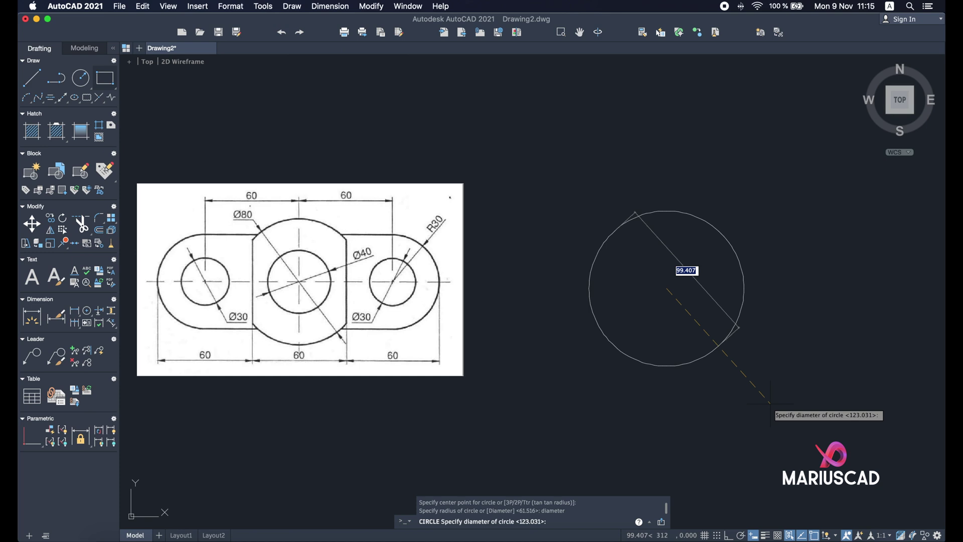
type("40")
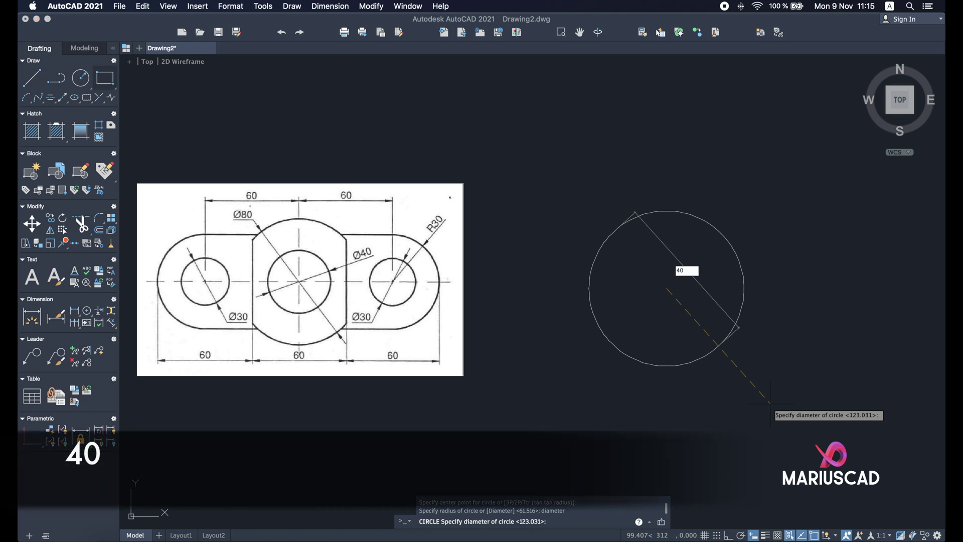
key("Return")
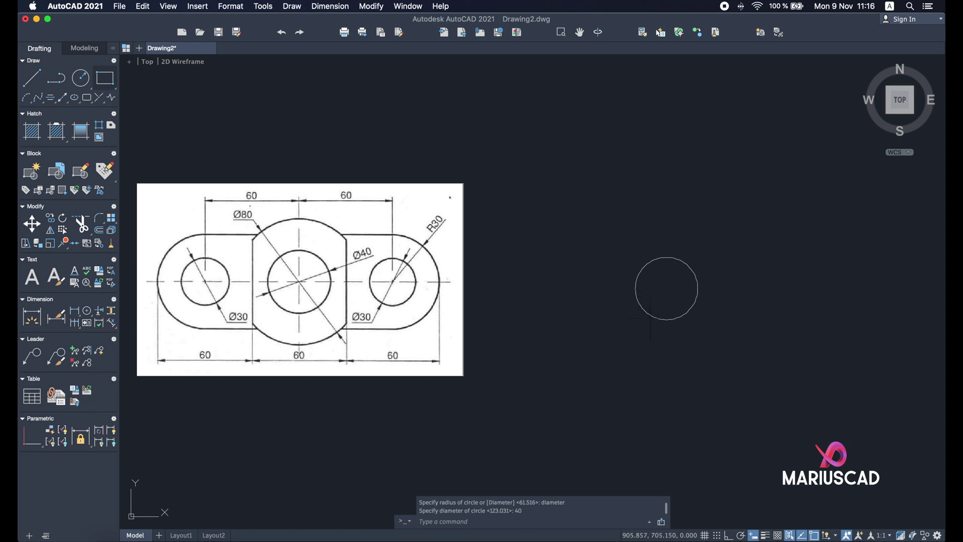
left_click(677, 325)
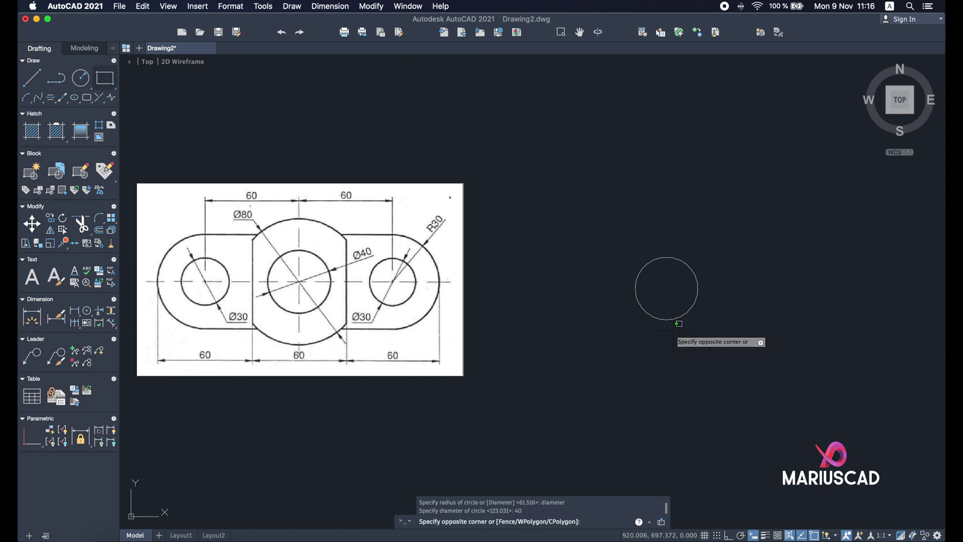
left_click(663, 306)
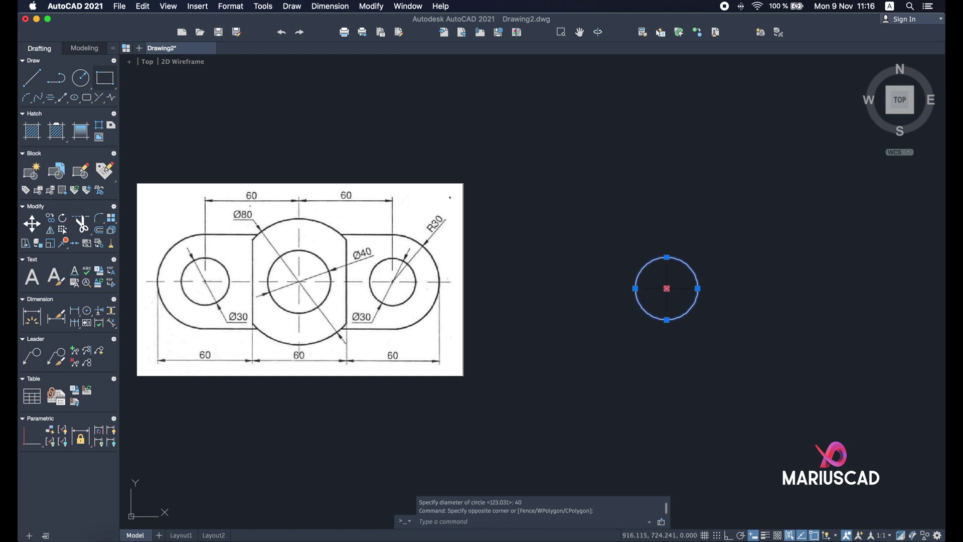
key("Escape")
type("ds")
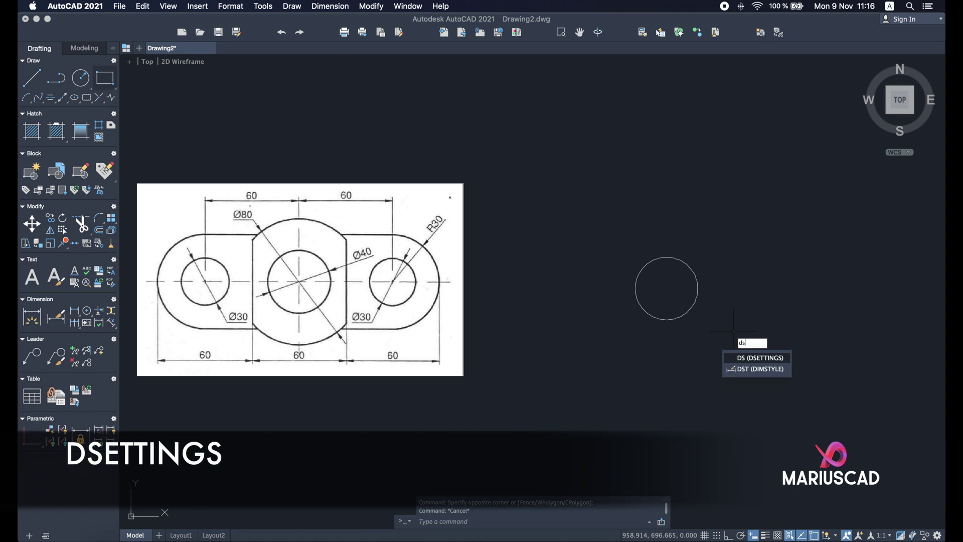
type("etting")
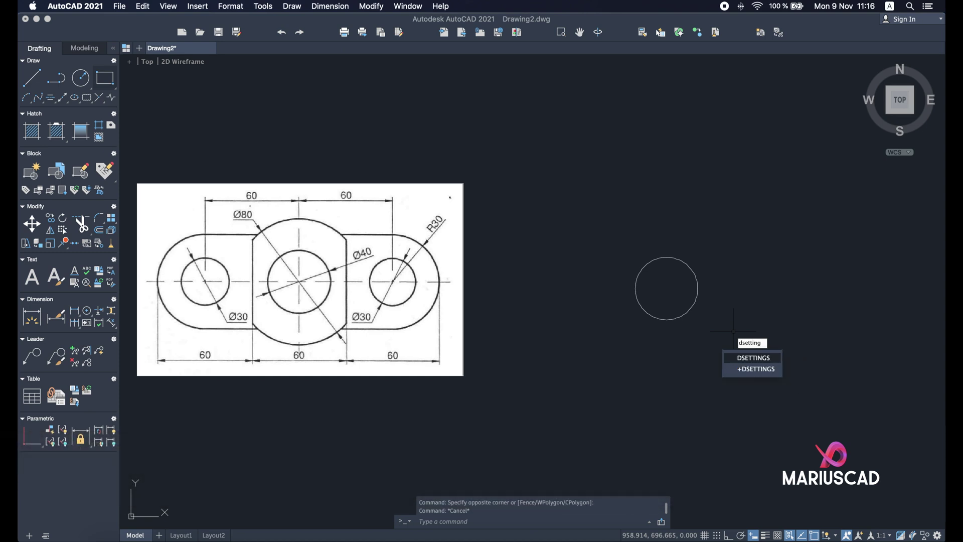
key("Return")
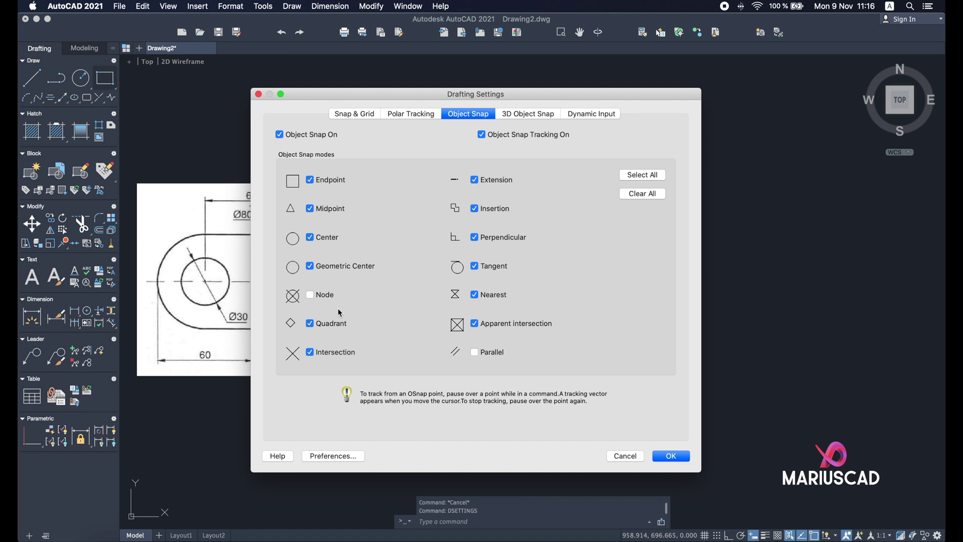
left_click_drag(518, 100, 406, 98)
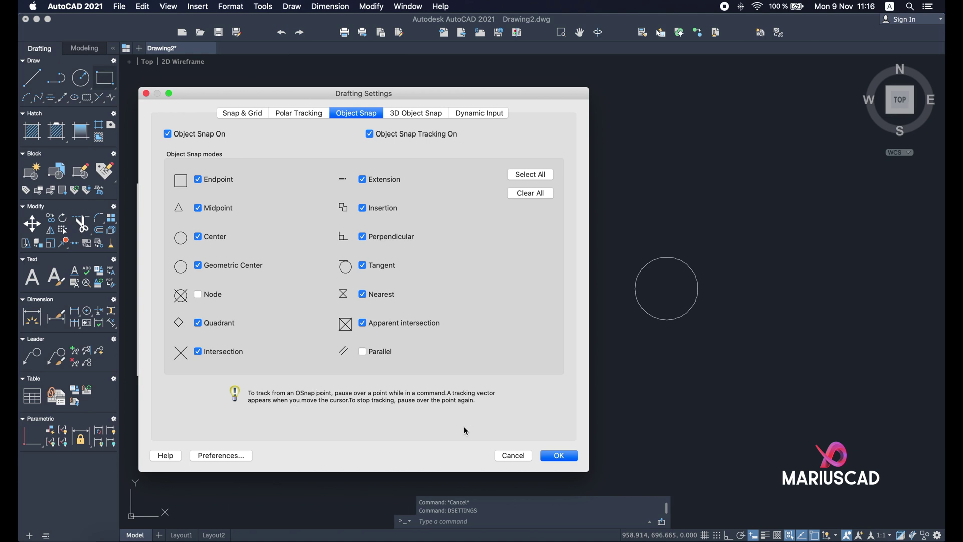
left_click(561, 455)
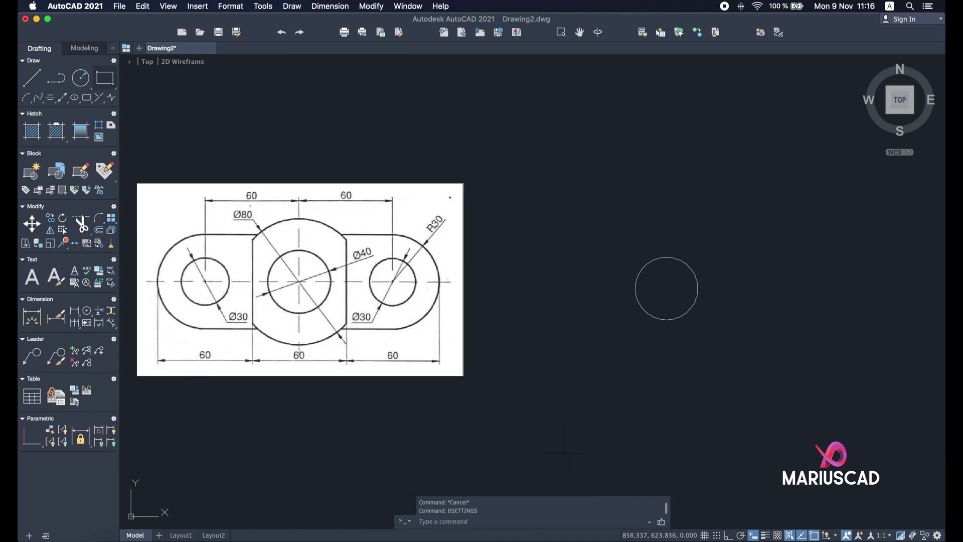
Draw an Ø80 circle centred on the Ø40 circle's centre.
left_click(671, 364)
key("Escape")
type("circle")
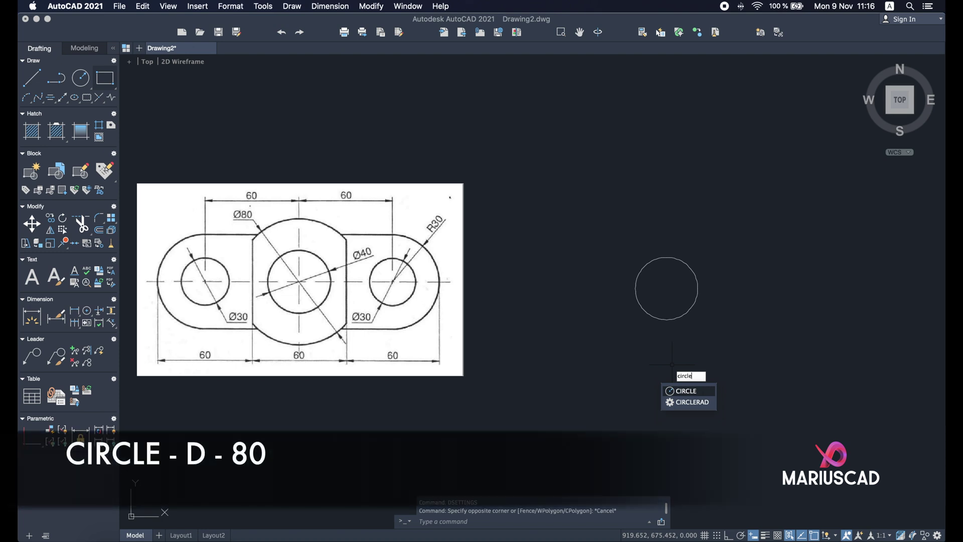
key("Return")
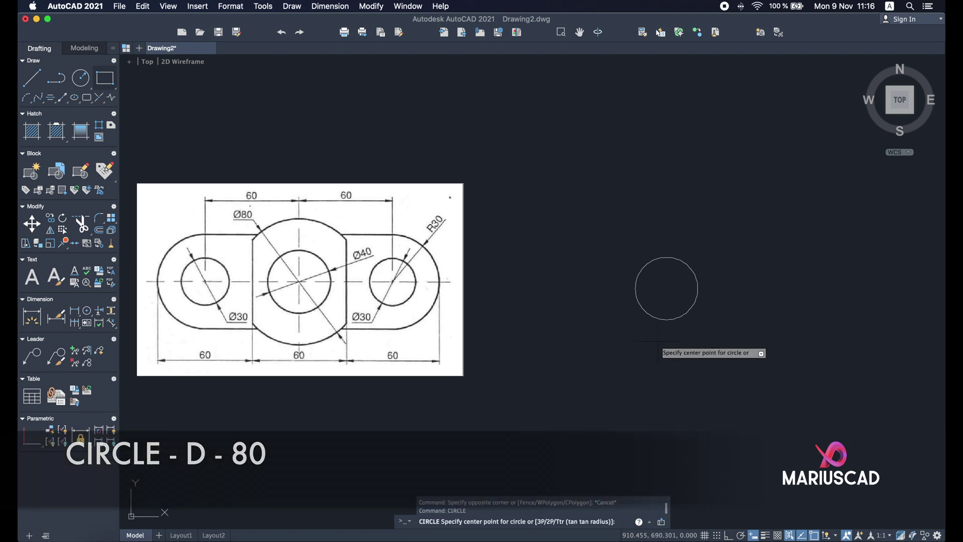
left_click(667, 288)
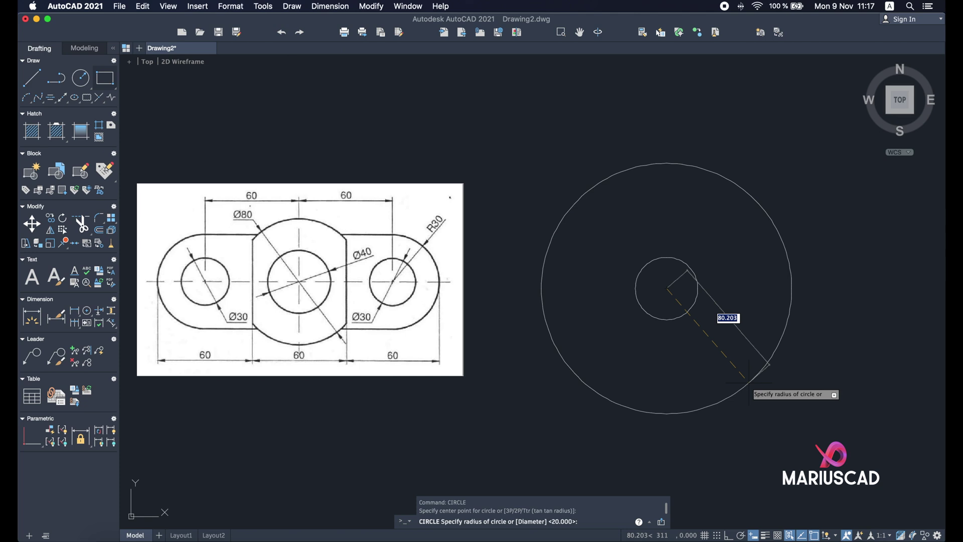
type("diameter")
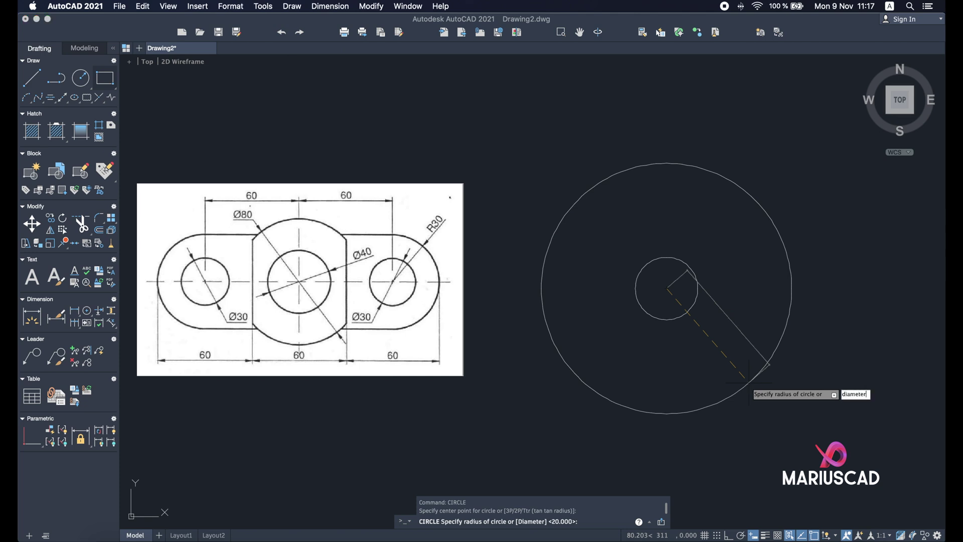
key("Return")
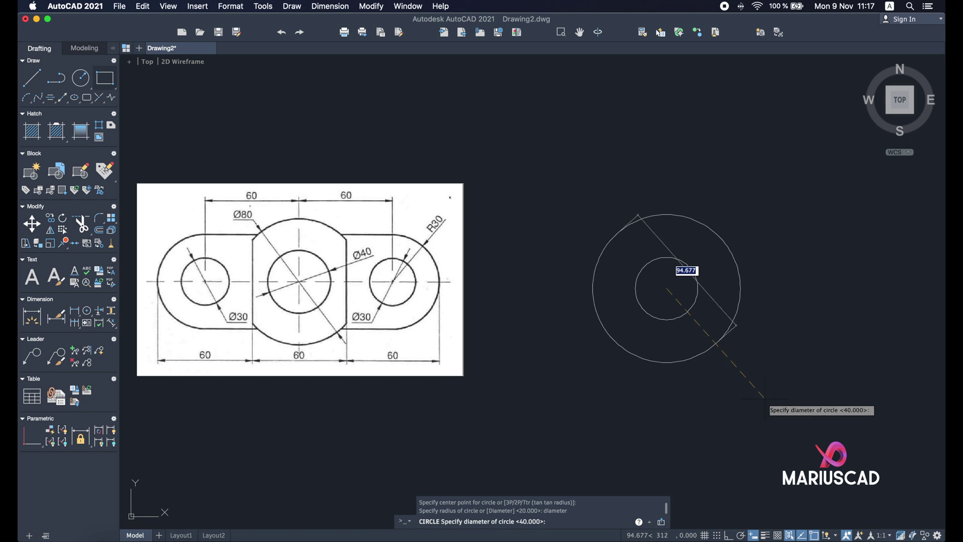
type("80")
key("Return")
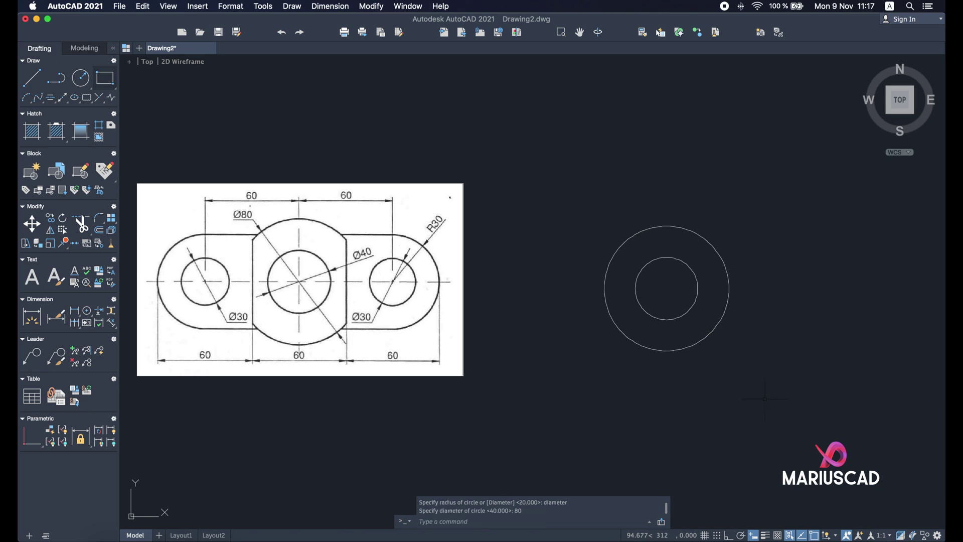
key("Escape")
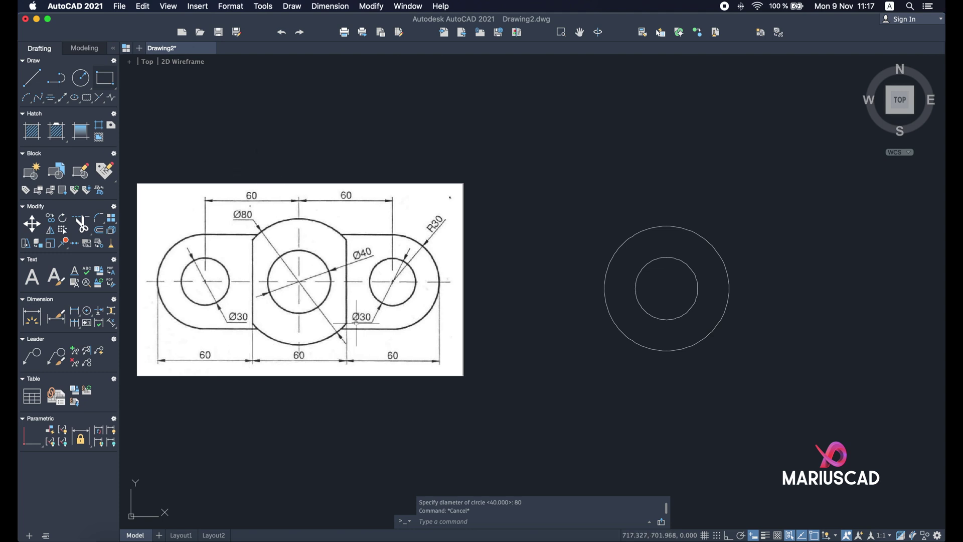
left_click(31, 78)
left_click(487, 106)
left_click(658, 113)
key("Escape")
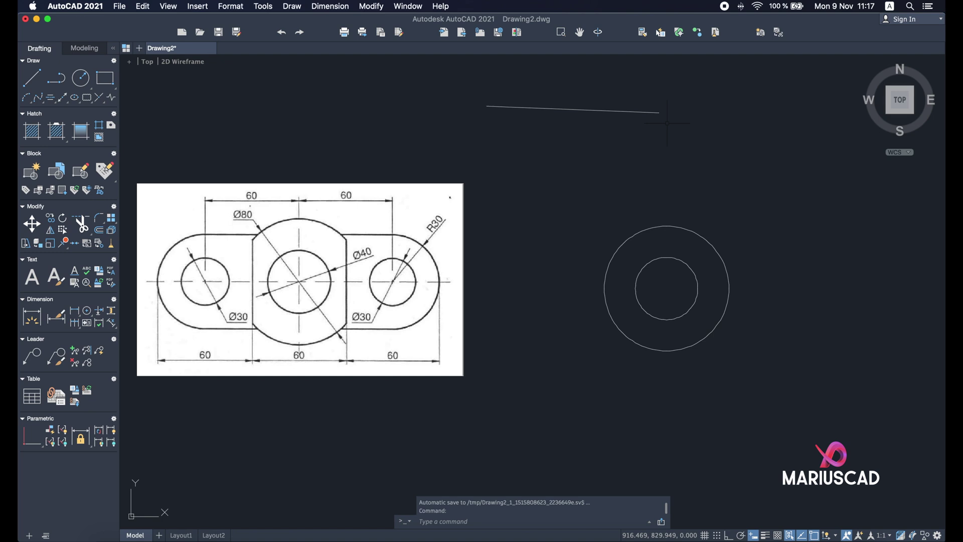
type("lin")
key("Return")
left_click(557, 180)
left_click(836, 208)
key("Escape")
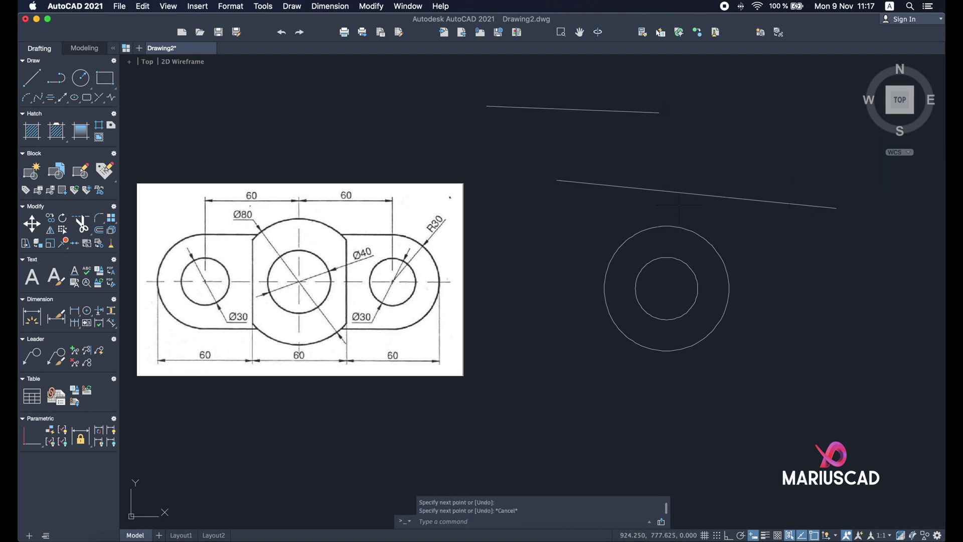
left_click(621, 217)
left_click(564, 91)
key("Delete")
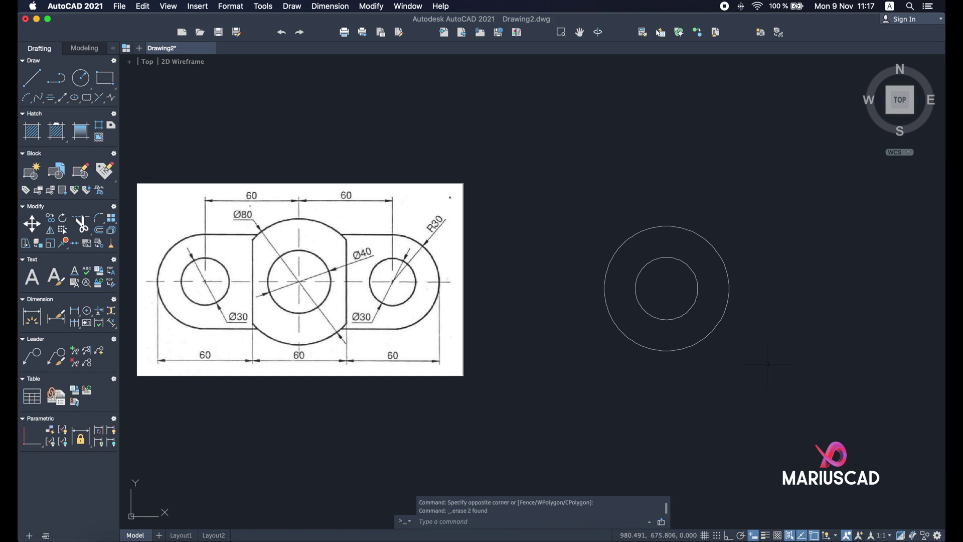
type("line")
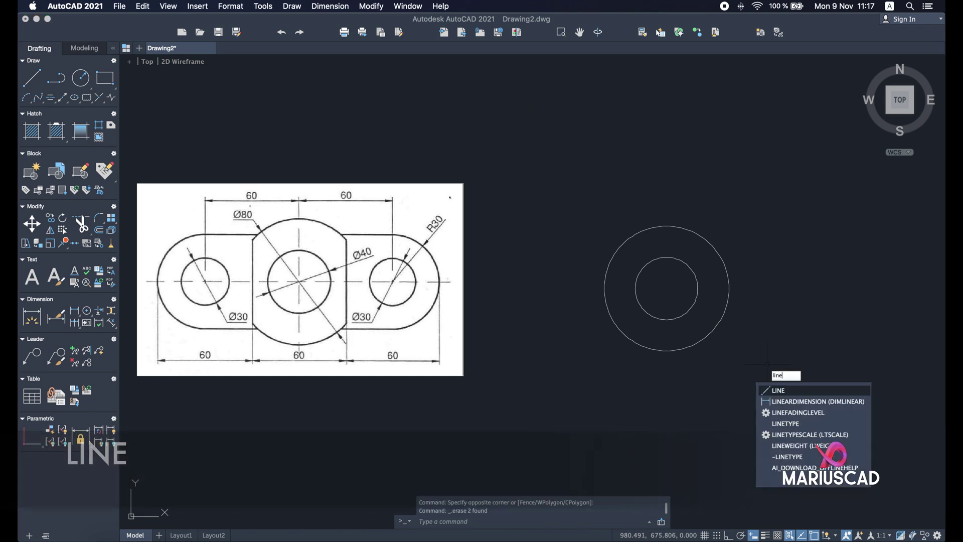
key("Return")
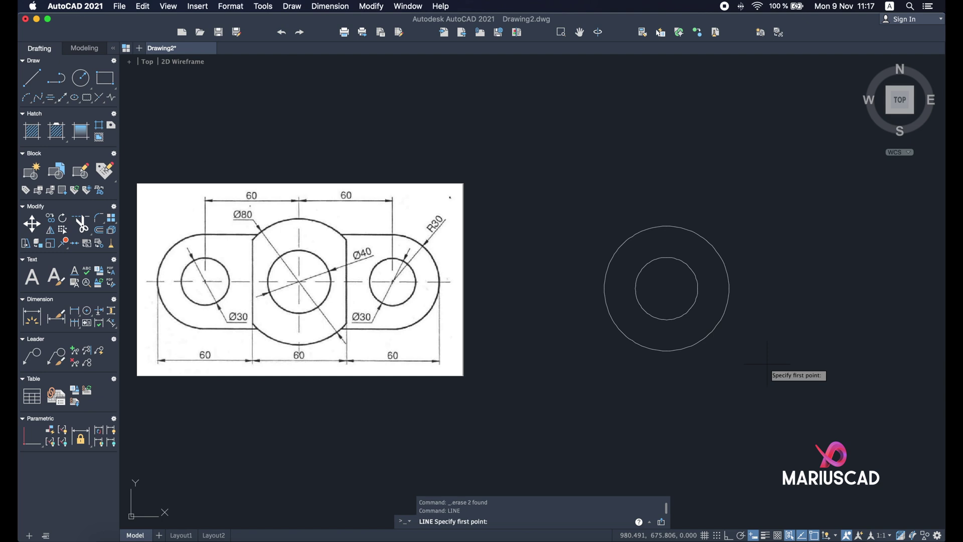
left_click(667, 351)
key("Escape")
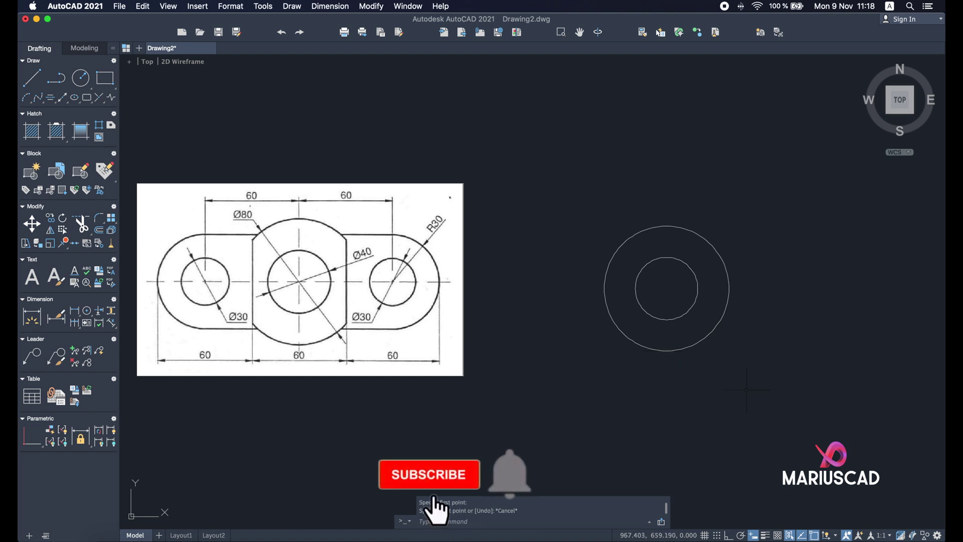
type("lin")
key("Return")
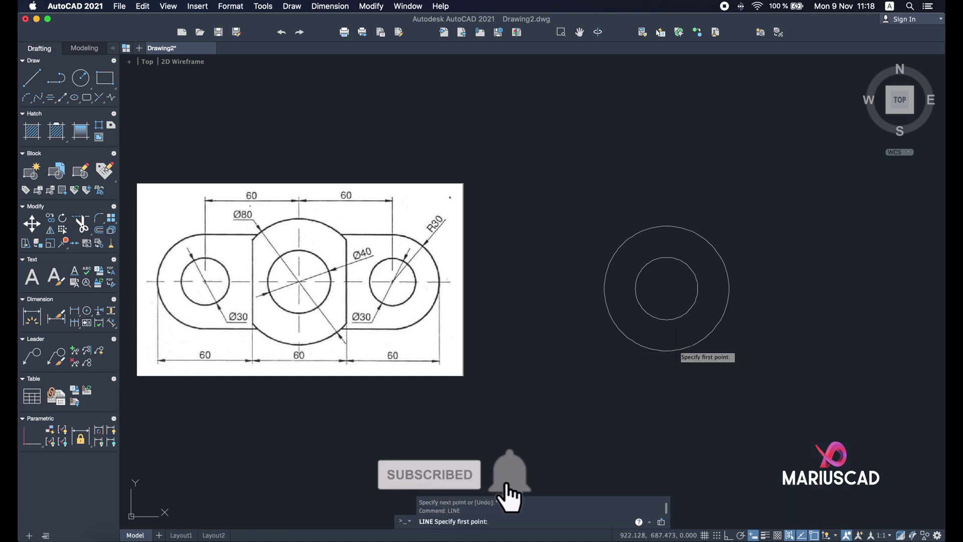
left_click(667, 351)
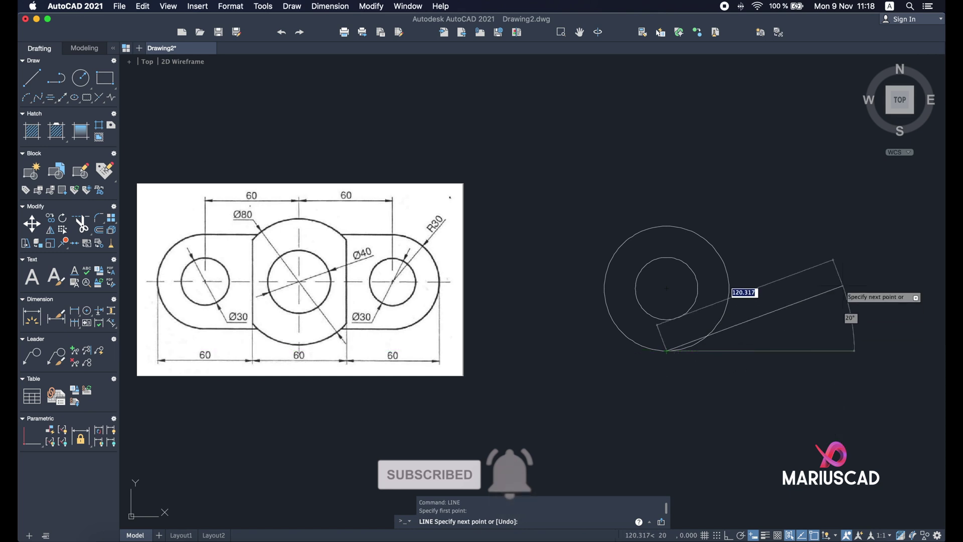
key("Escape")
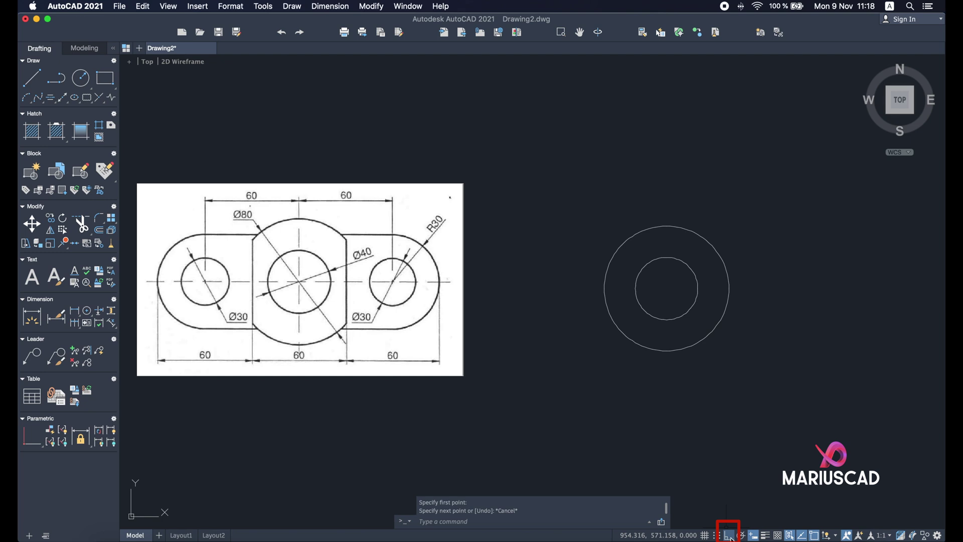
Turn Ortho mode on.
type("ort")
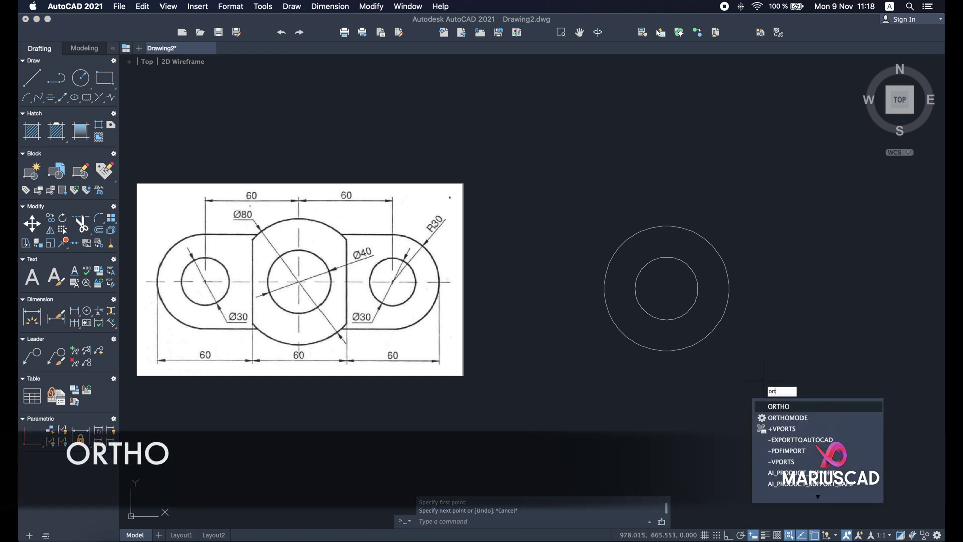
type("ho")
key("Return")
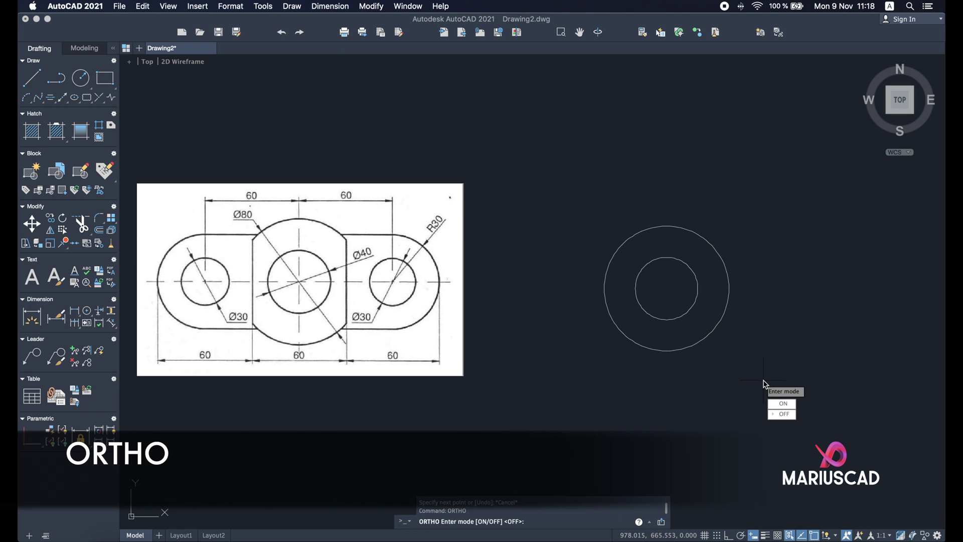
left_click(790, 408)
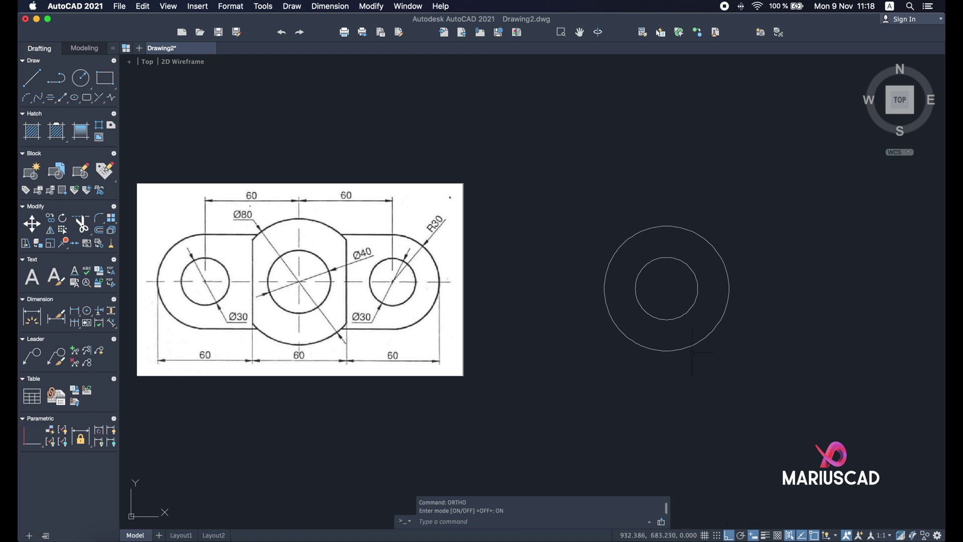
Draw a 30-unit line rightward from the Ø80 circle's bottom quadrant.
type("line")
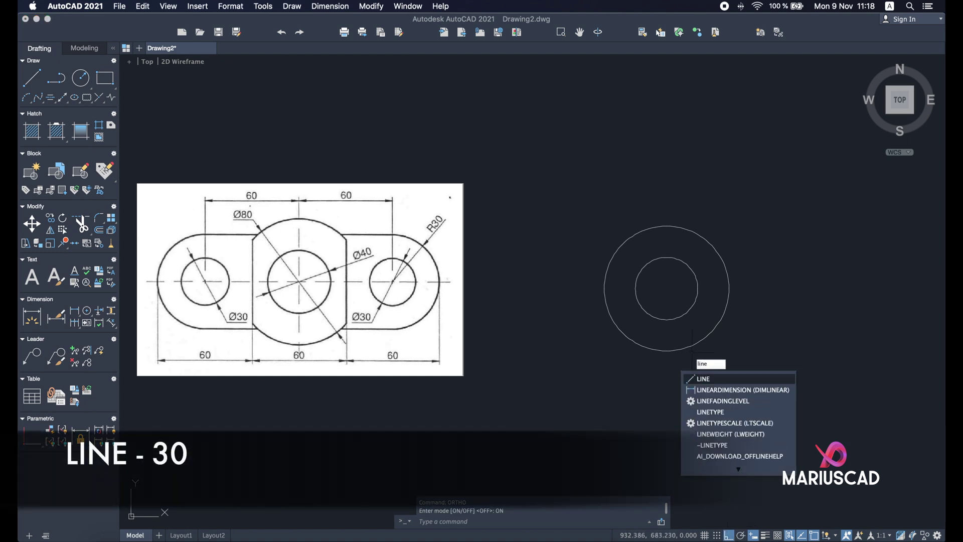
key("Return")
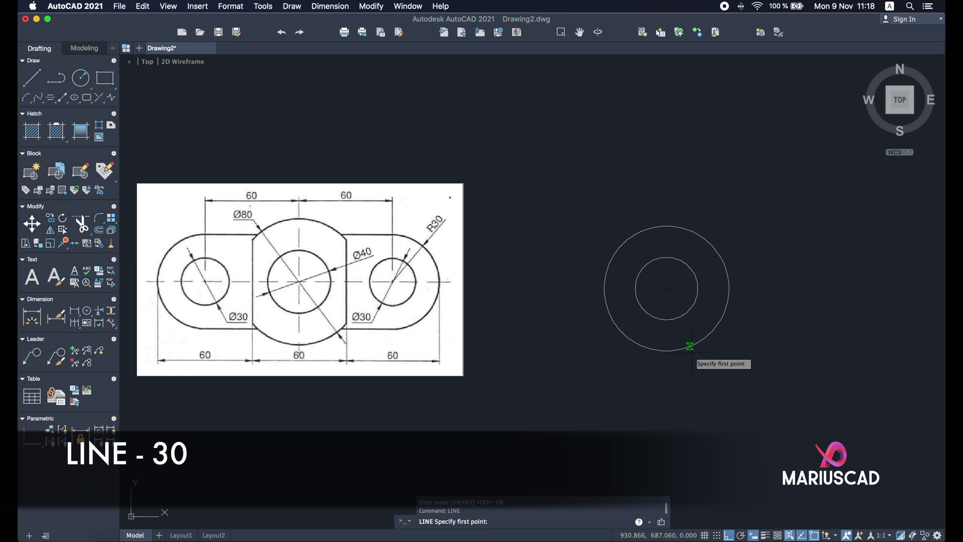
left_click(667, 351)
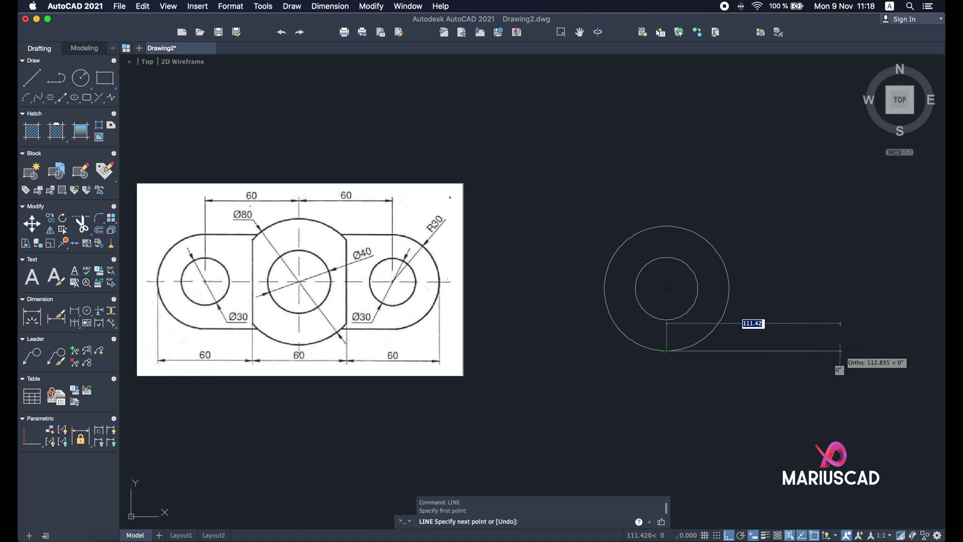
type("30")
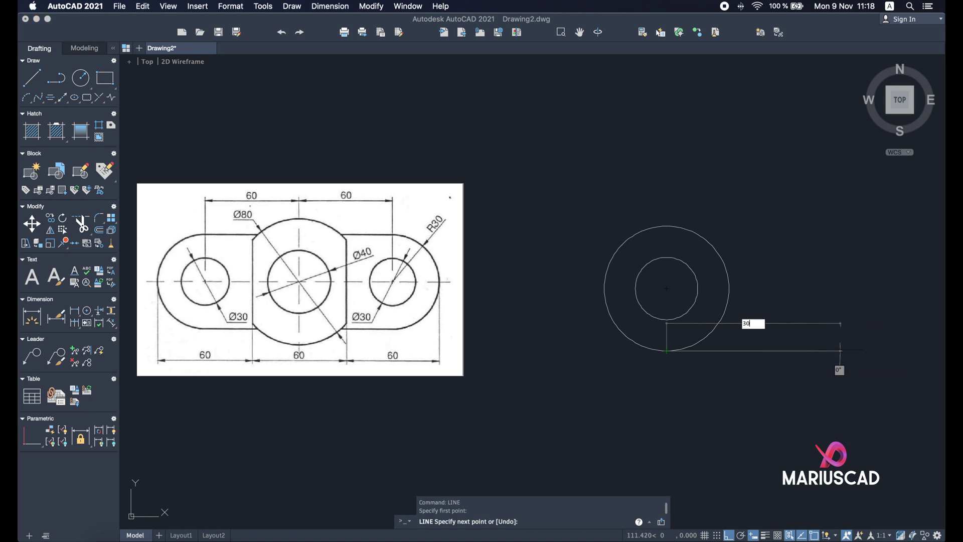
key("Return")
key("Escape")
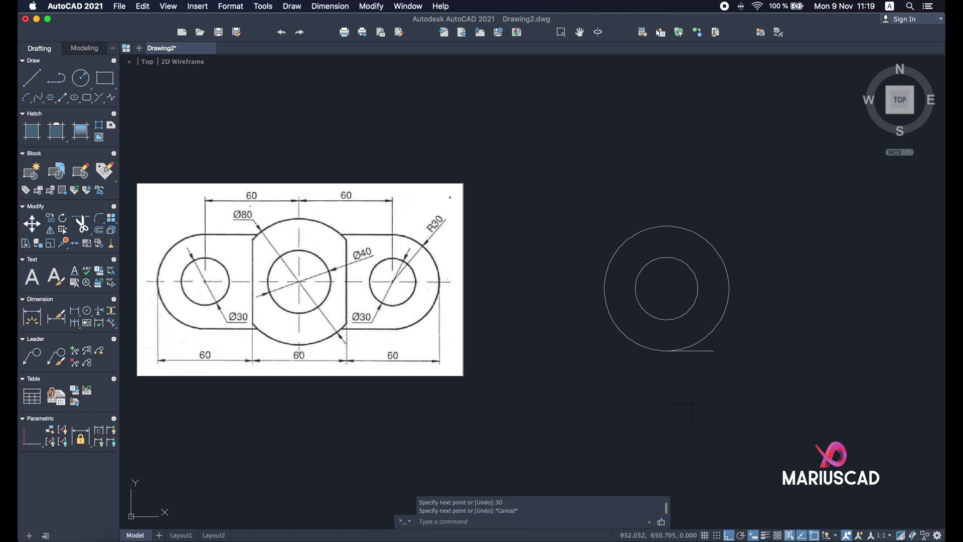
Draw a 30-unit line leftward from the Ø80 circle's bottom quadrant.
type("line")
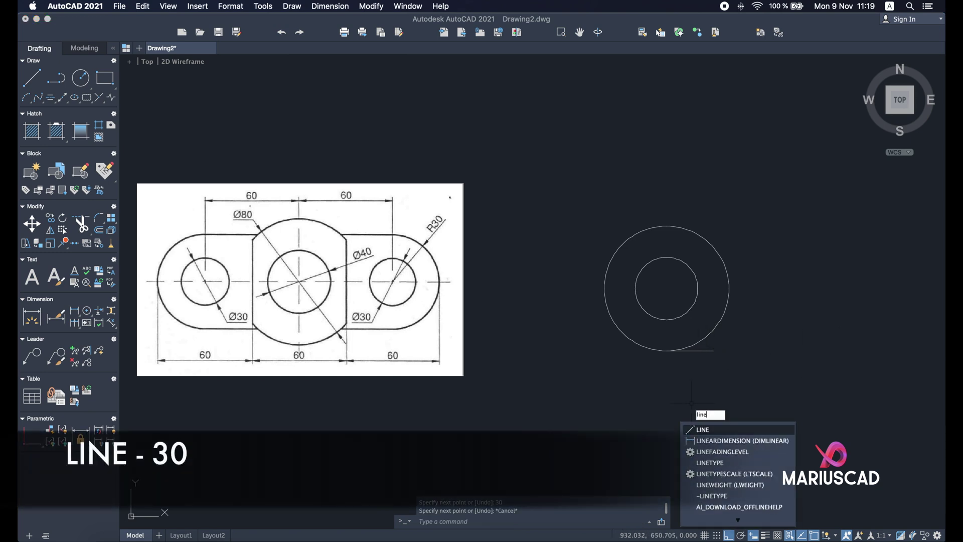
key("Return")
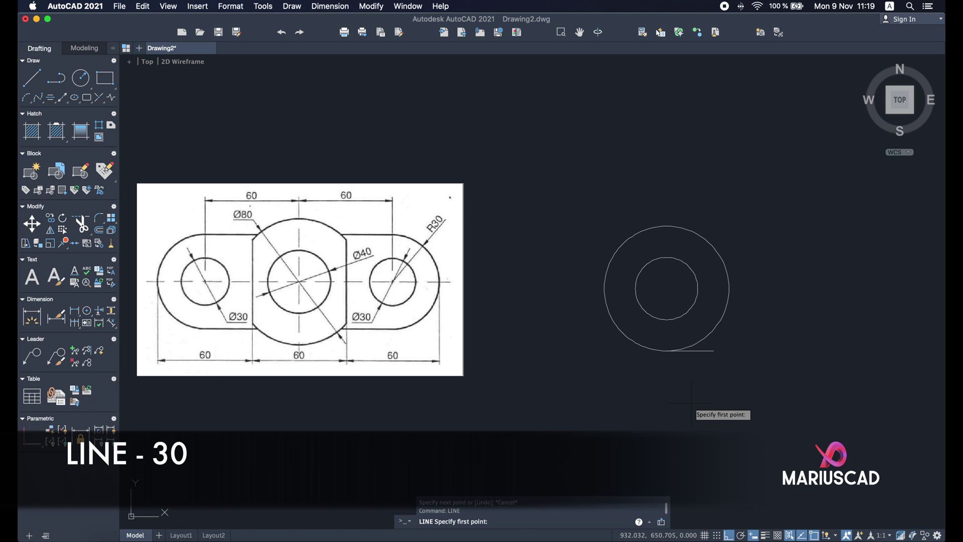
left_click(667, 351)
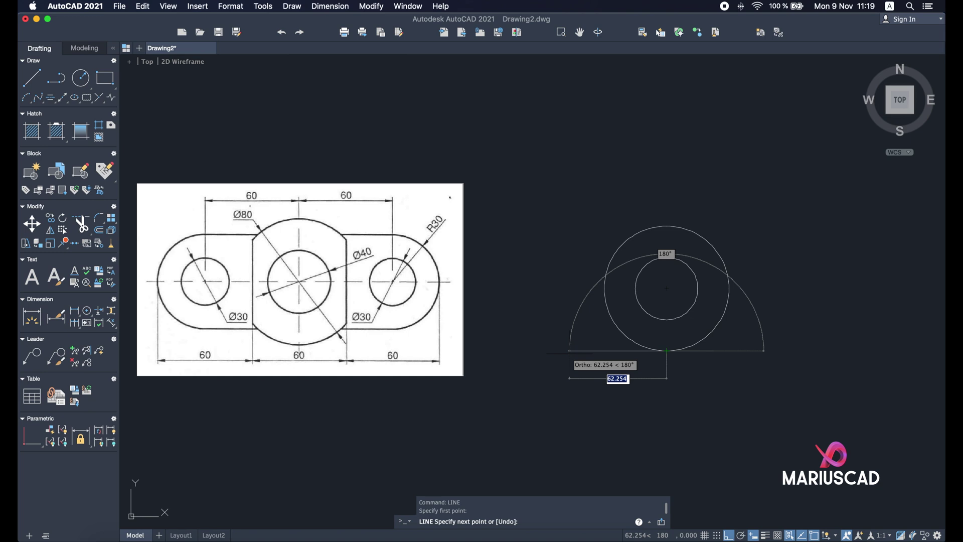
type("30")
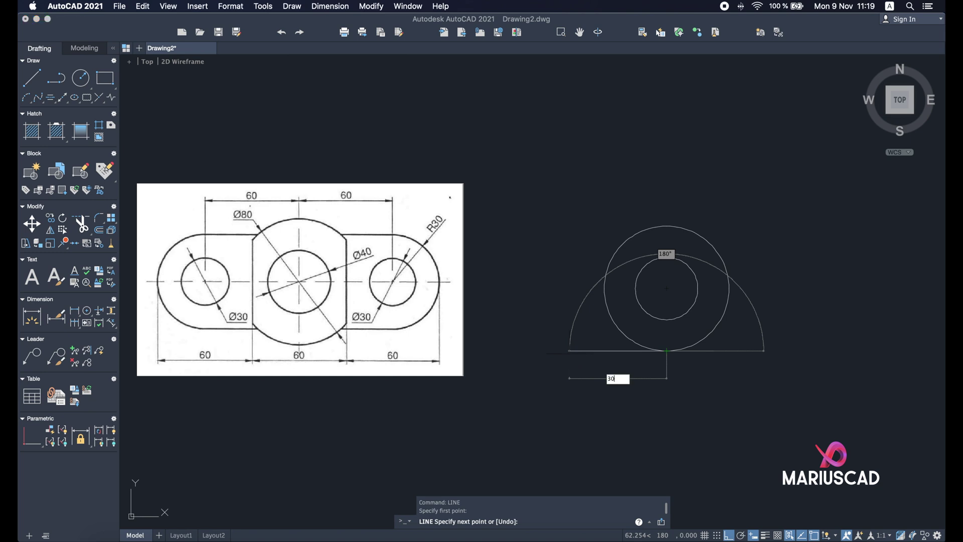
key("Return")
key("Escape")
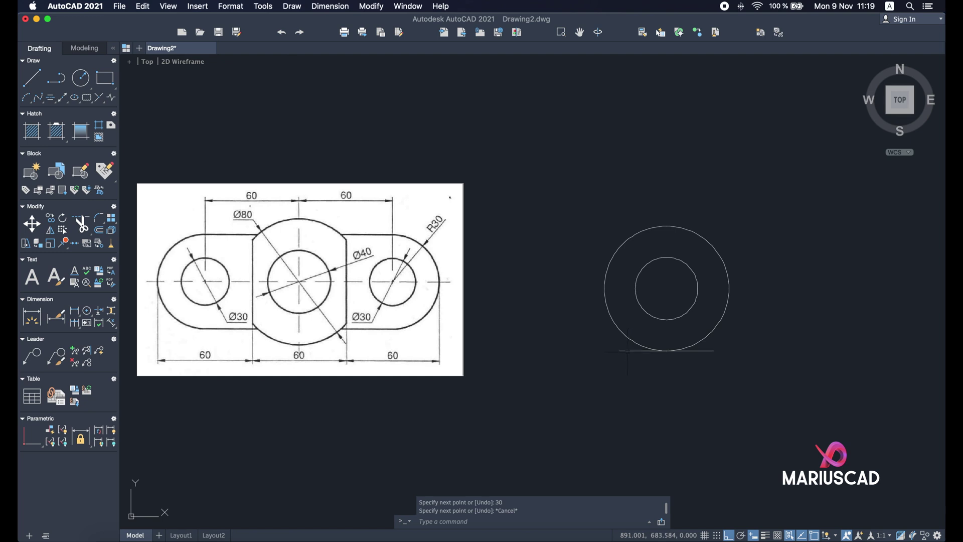
Draw vertical lines up from both bottom line ends to well above the circle.
type("lin")
key("Return")
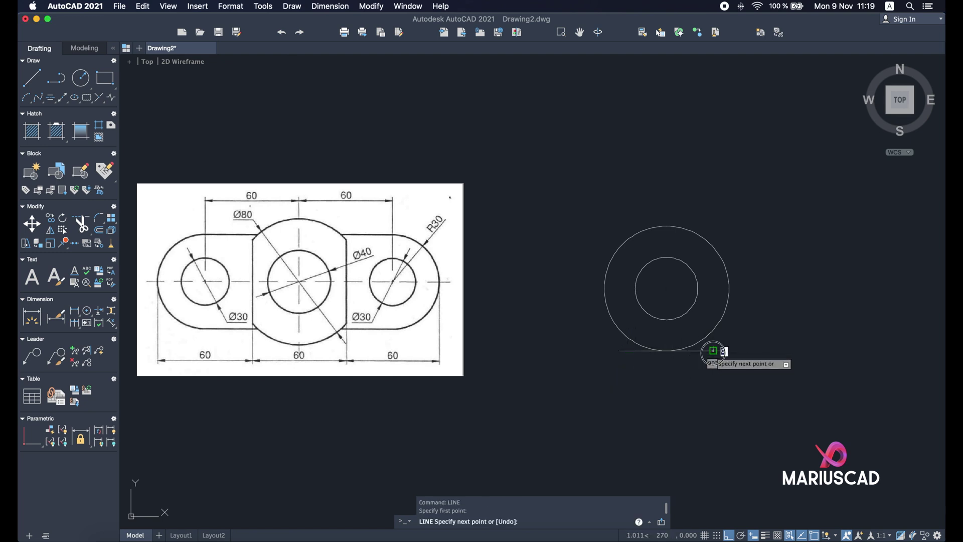
left_click(714, 351)
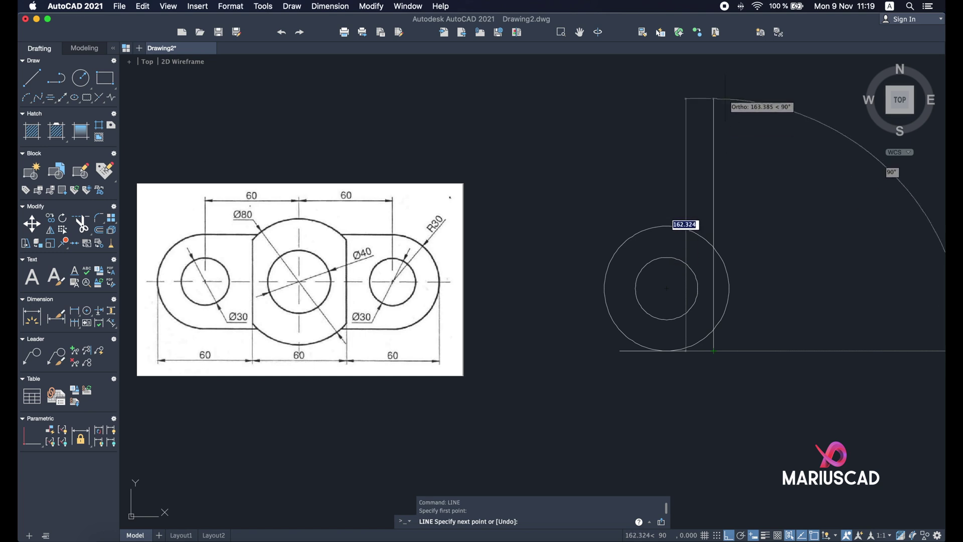
left_click(714, 84)
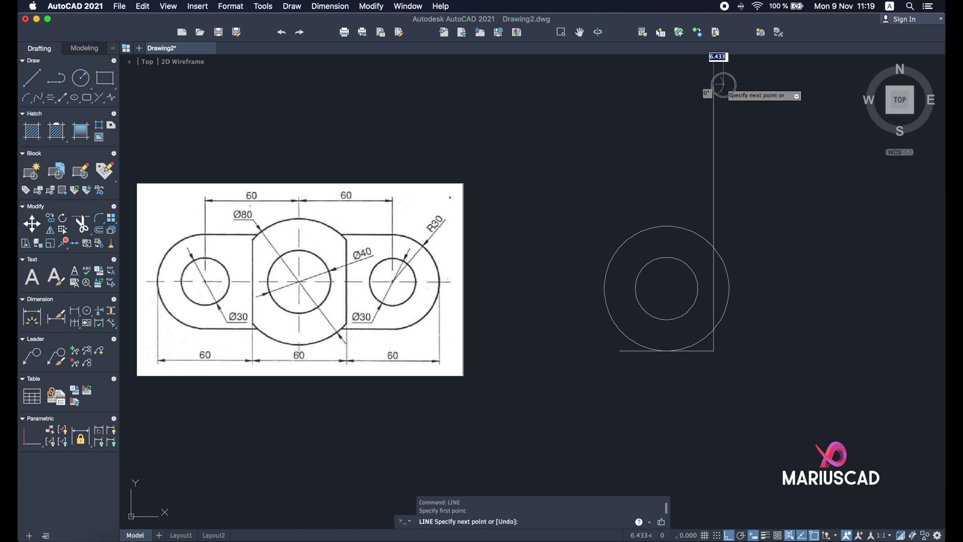
key("Escape")
type("line")
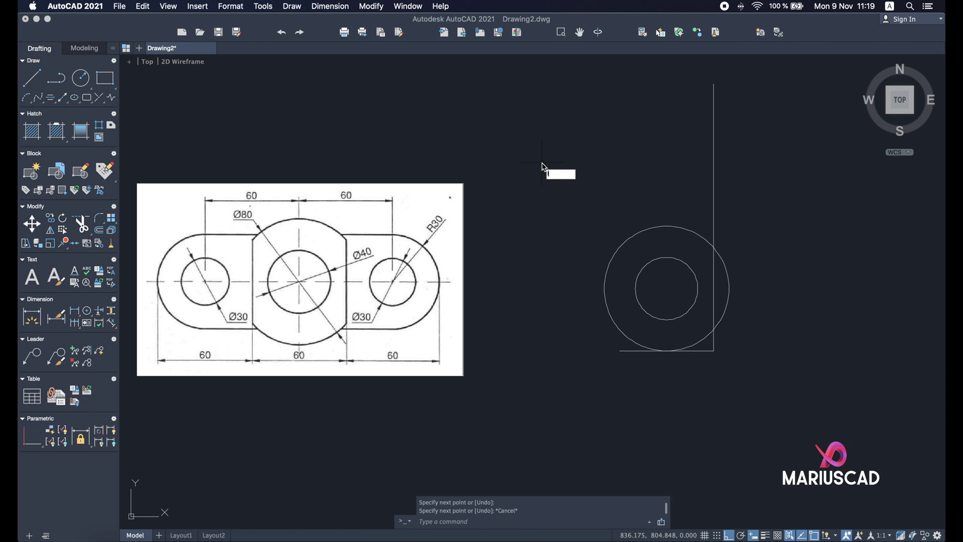
key("Return")
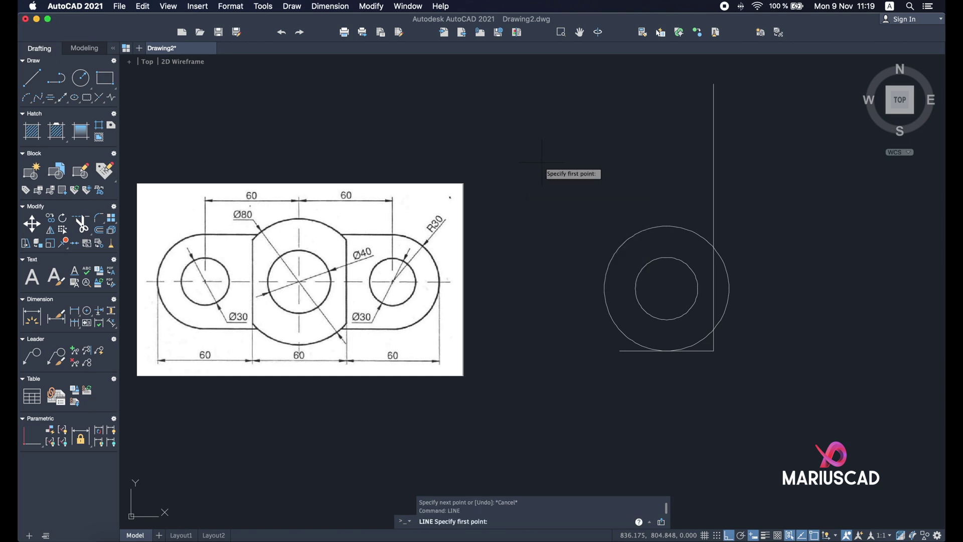
left_click(619, 351)
left_click(624, 94)
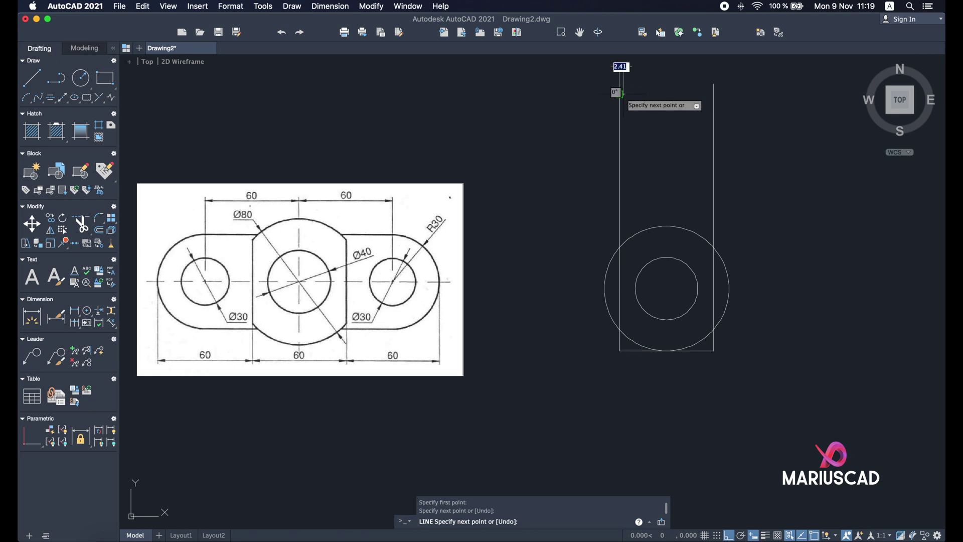
key("Escape")
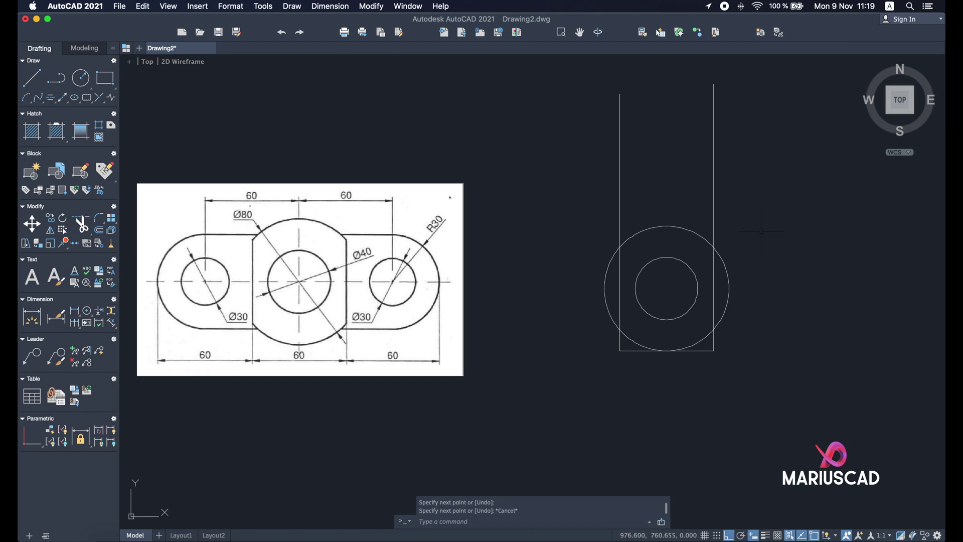
Trim the Ø80 circle's arcs lying outside the two vertical lines.
left_click(745, 201)
left_click(703, 171)
left_click(727, 266)
left_click(640, 198)
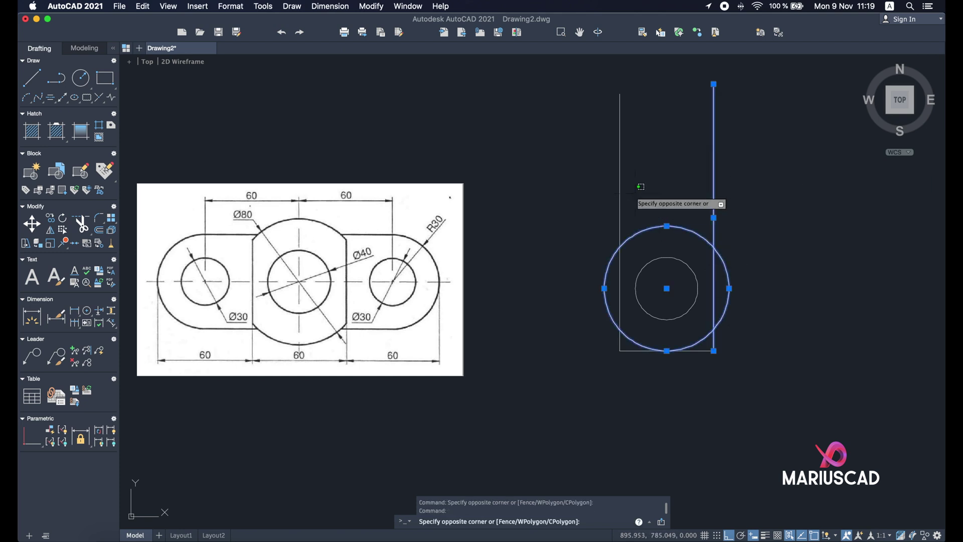
left_click(602, 223)
type("trim")
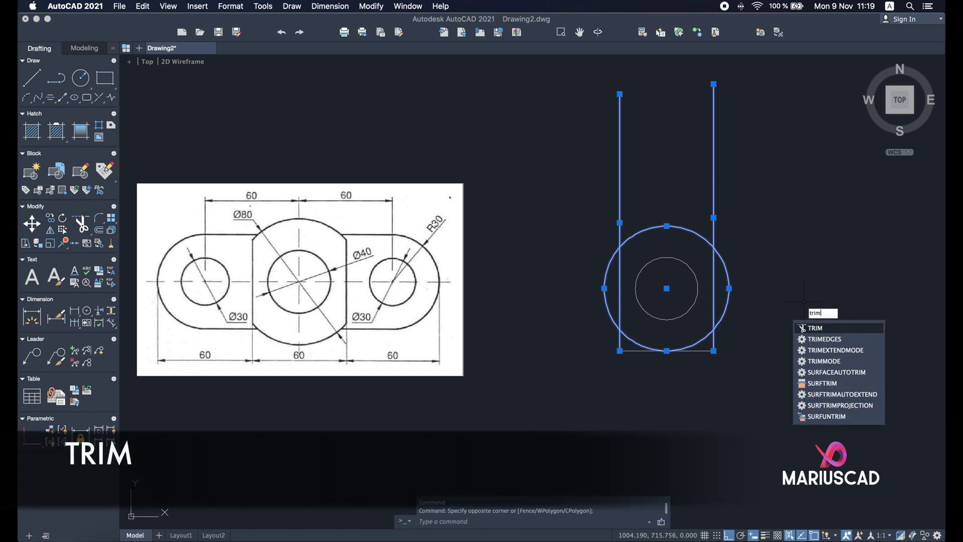
key("Return")
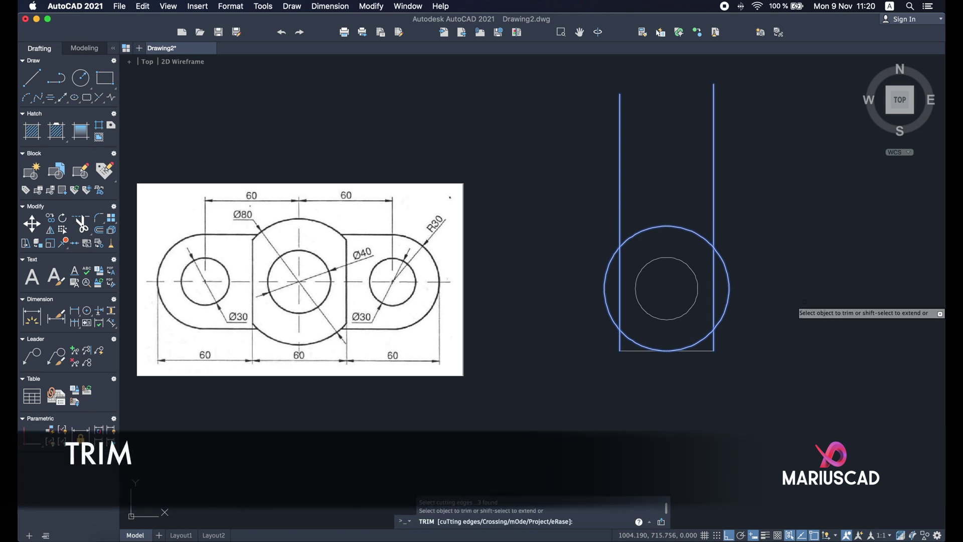
left_click(728, 296)
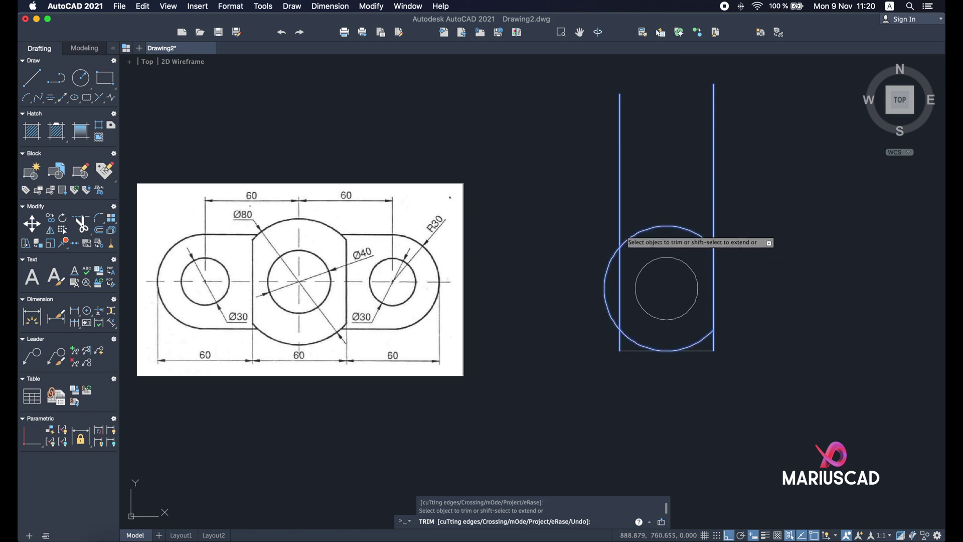
left_click(606, 268)
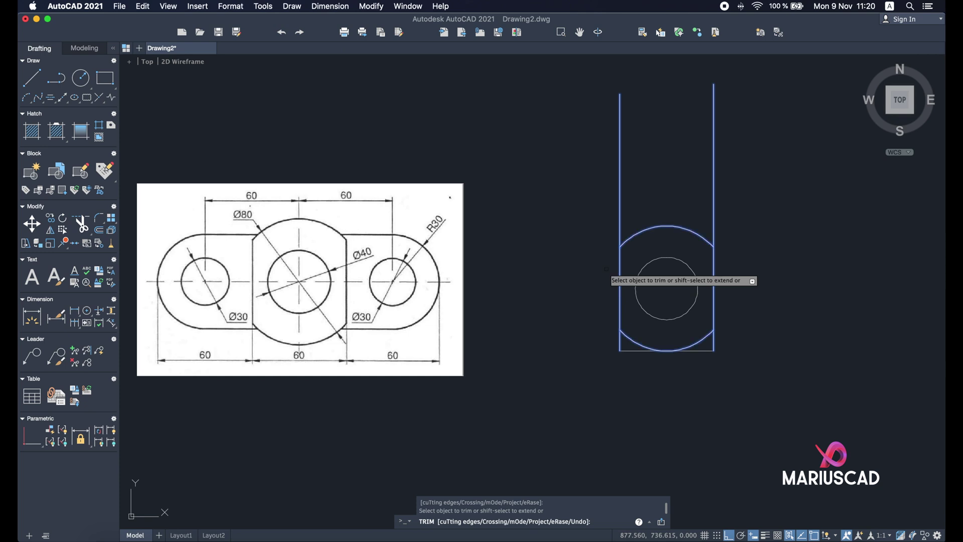
key("Escape")
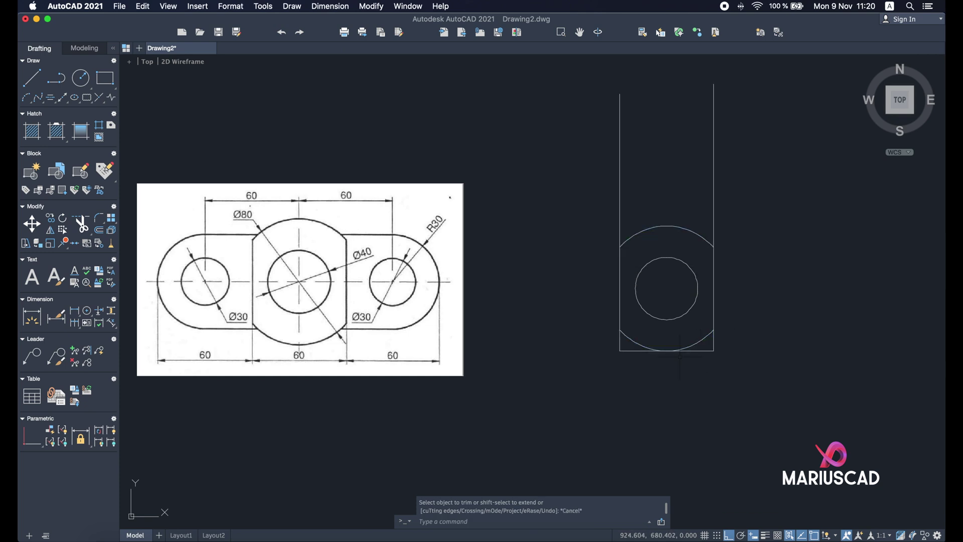
Delete the two short bottom horizontal lines.
left_click(701, 352)
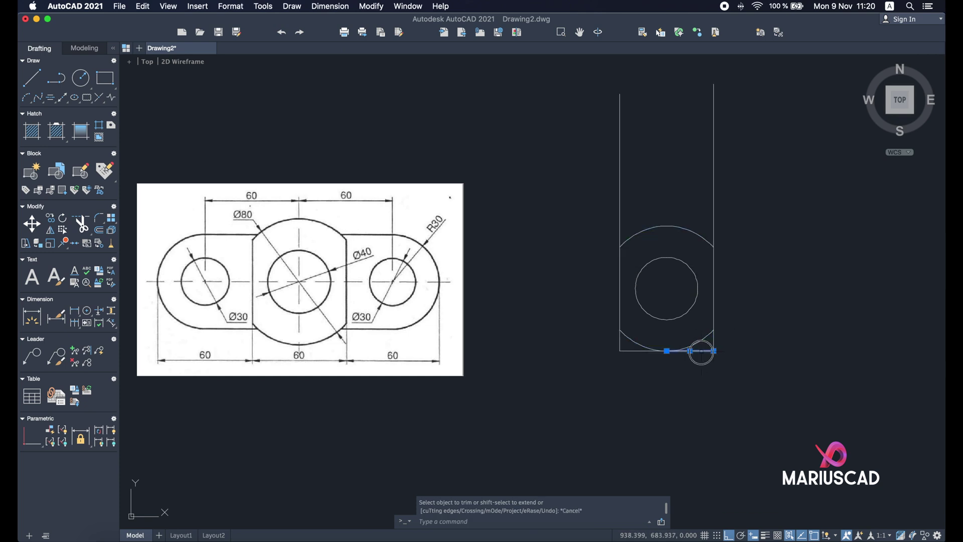
left_click(634, 354)
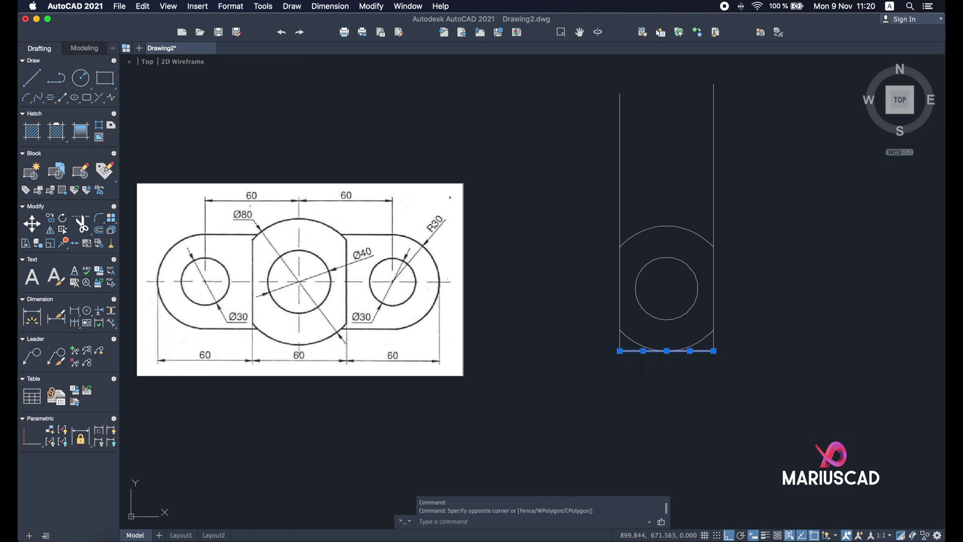
key("Delete")
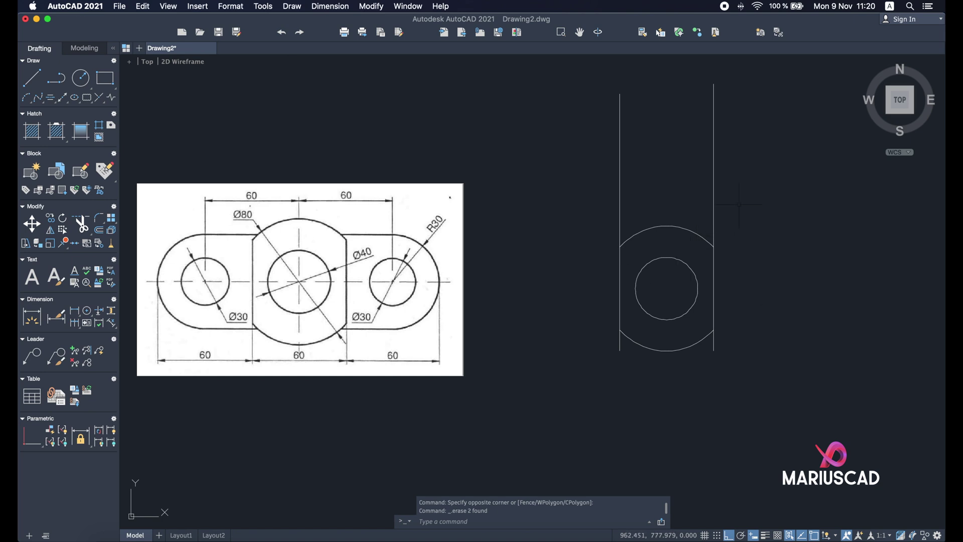
Trim both vertical side lines where they extend above the top arc.
left_click(769, 389)
left_click(579, 179)
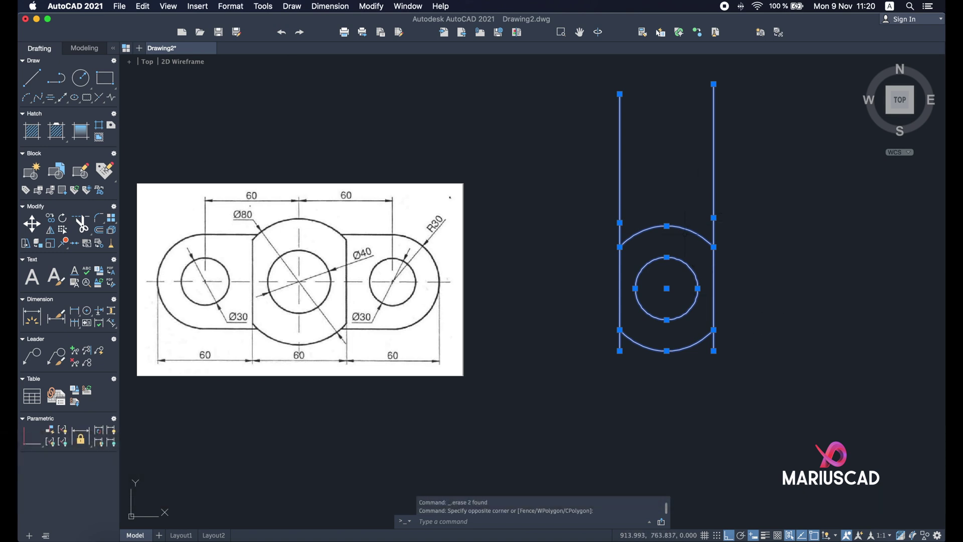
type("trim")
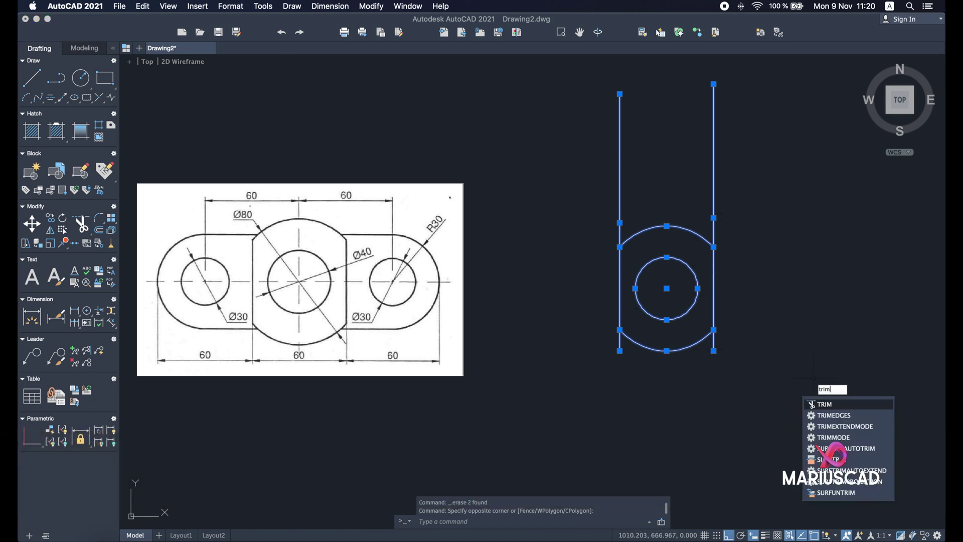
key("Return")
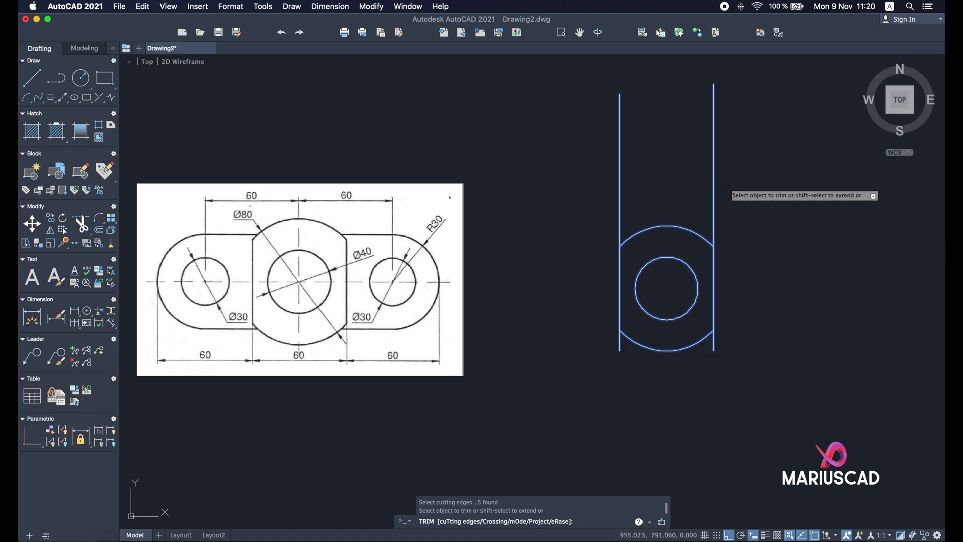
left_click(714, 176)
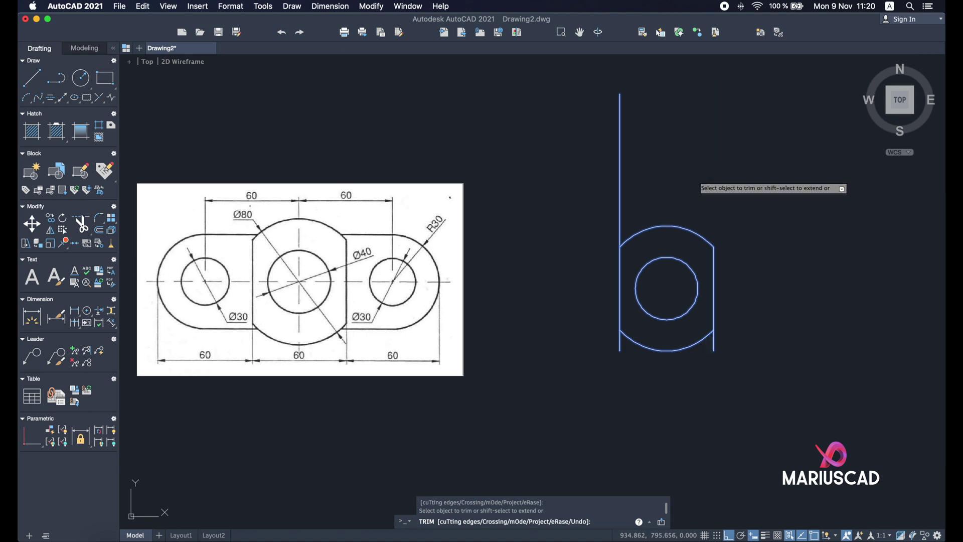
left_click(621, 167)
Trim the side lines' leftovers below the bottom arc, completing the boss outline.
scroll(723, 350, "up", 4)
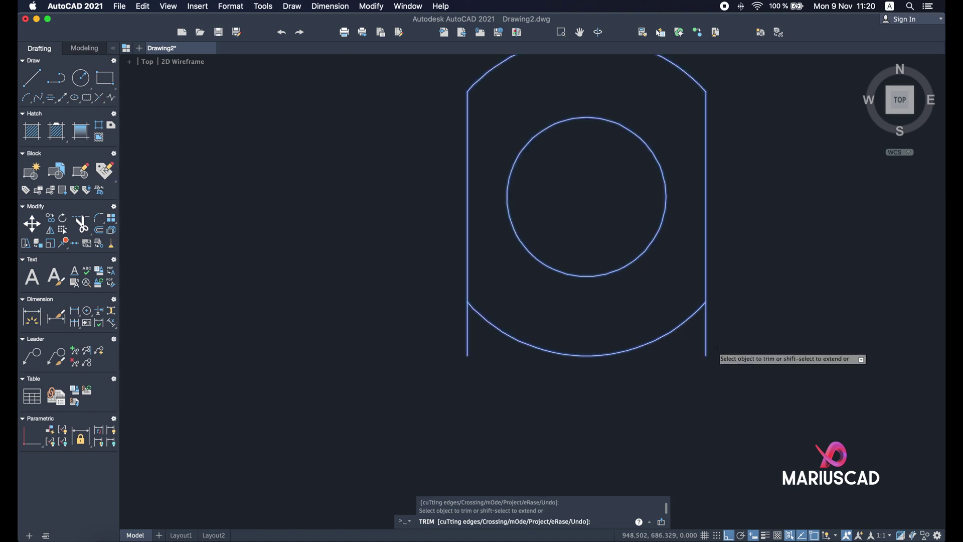
left_click(707, 347)
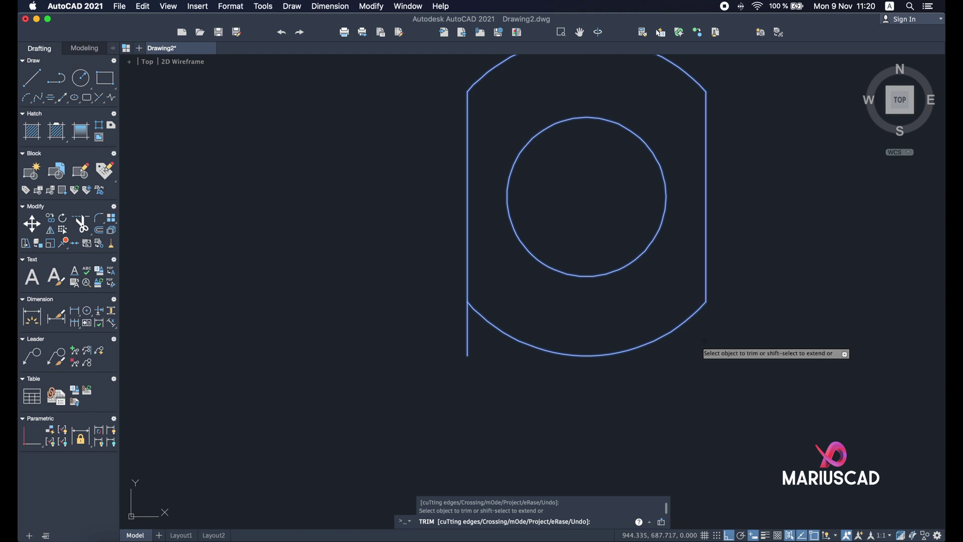
left_click(468, 342)
scroll(468, 342, "down", 4)
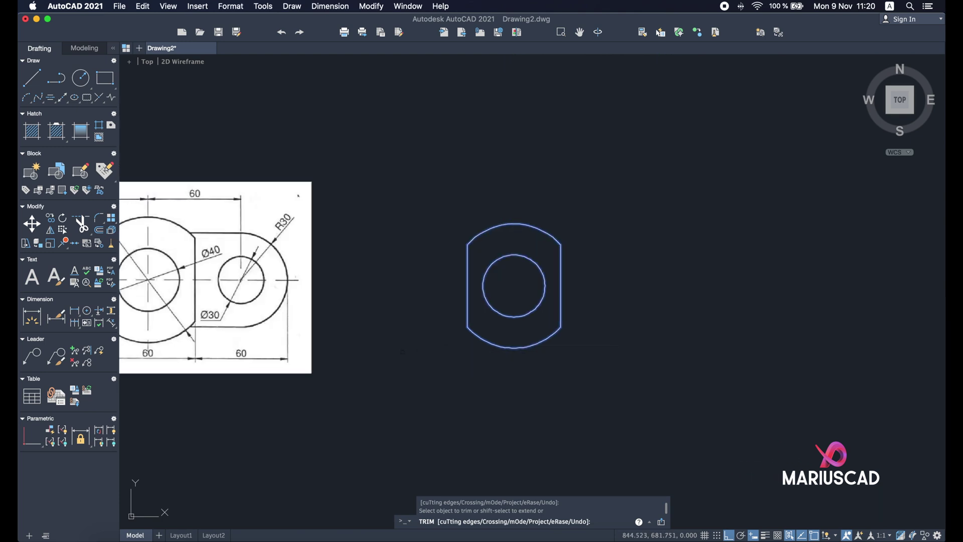
scroll(466, 346, "left", 5)
key("Escape")
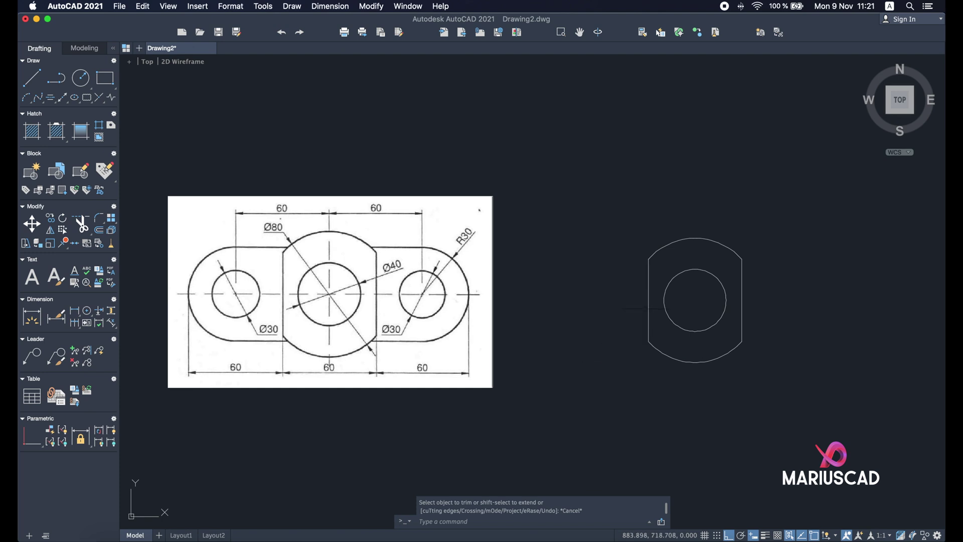
scroll(590, 319, "up", 2)
Pan the view slightly and start the LINE command.
scroll(590, 319, "down", 4)
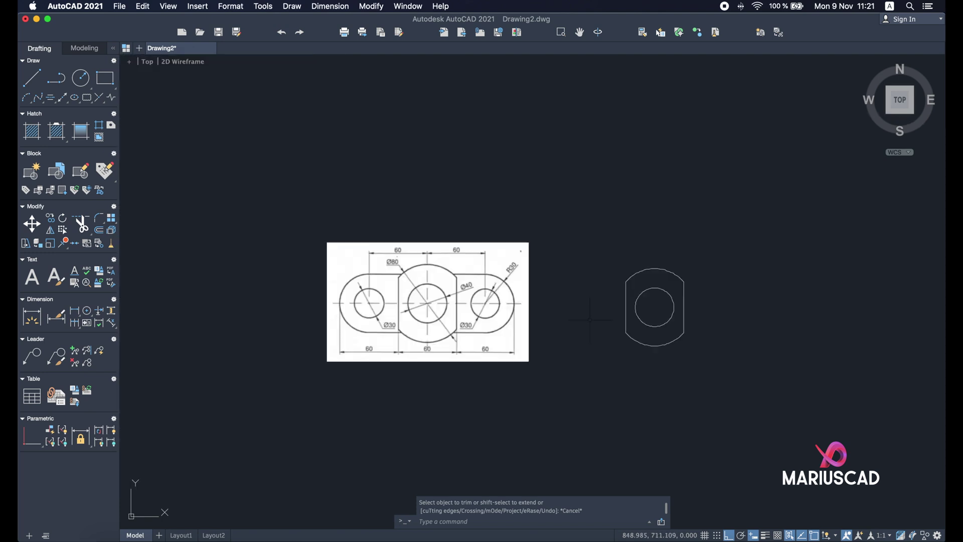
scroll(590, 319, "up", 2)
middle_click_drag(590, 319, 586, 318)
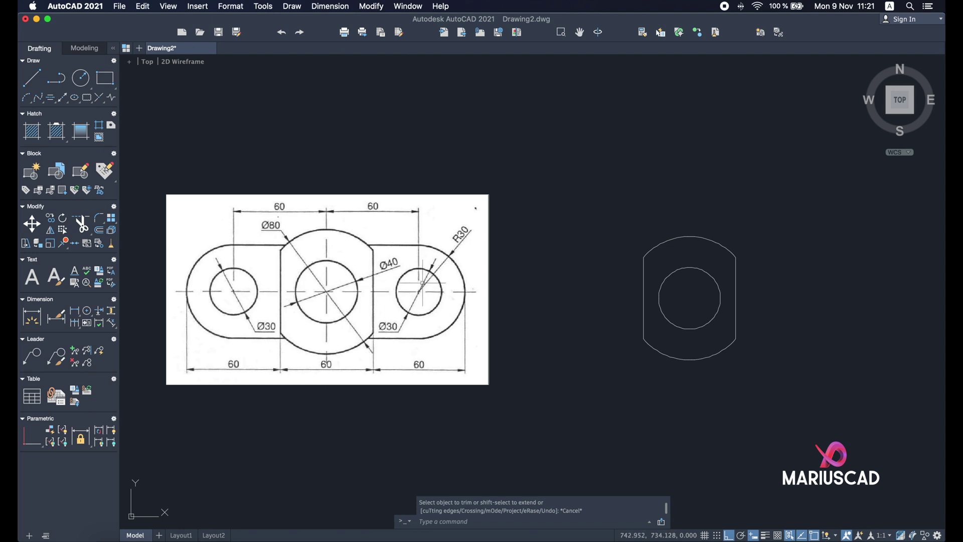
type("line")
key("Return")
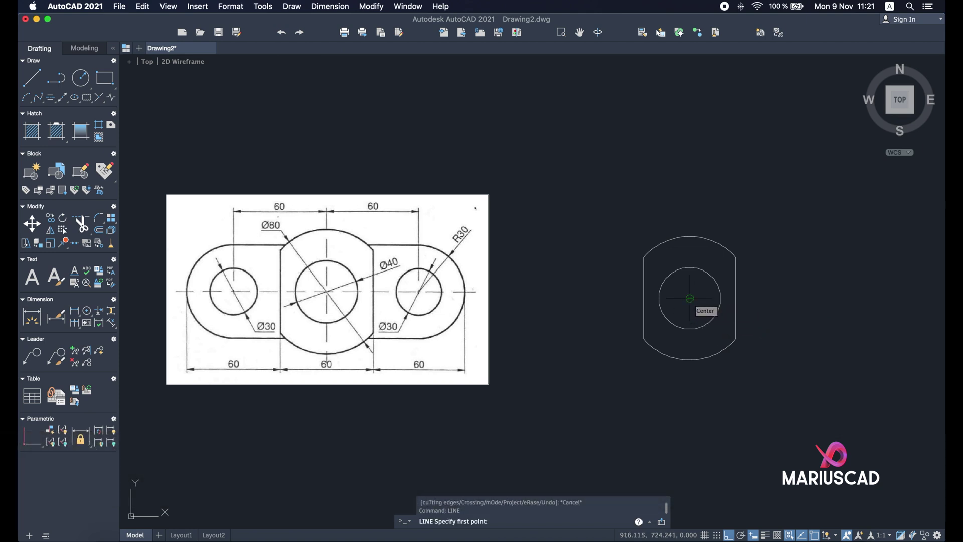
Draw a 60-unit centre line rightward from the boss centre.
left_click(690, 298)
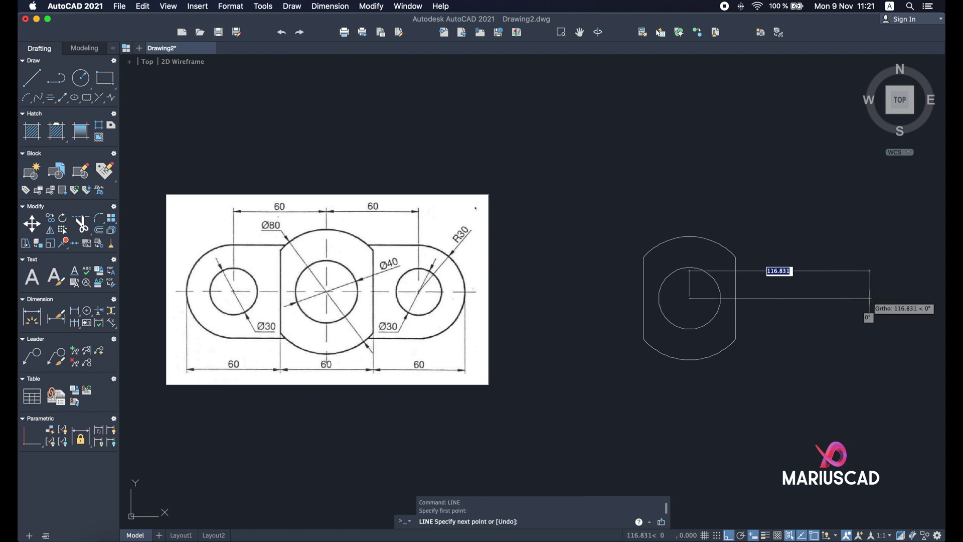
type("60")
key("Return")
key("Escape")
middle_click_drag(809, 327, 748, 332)
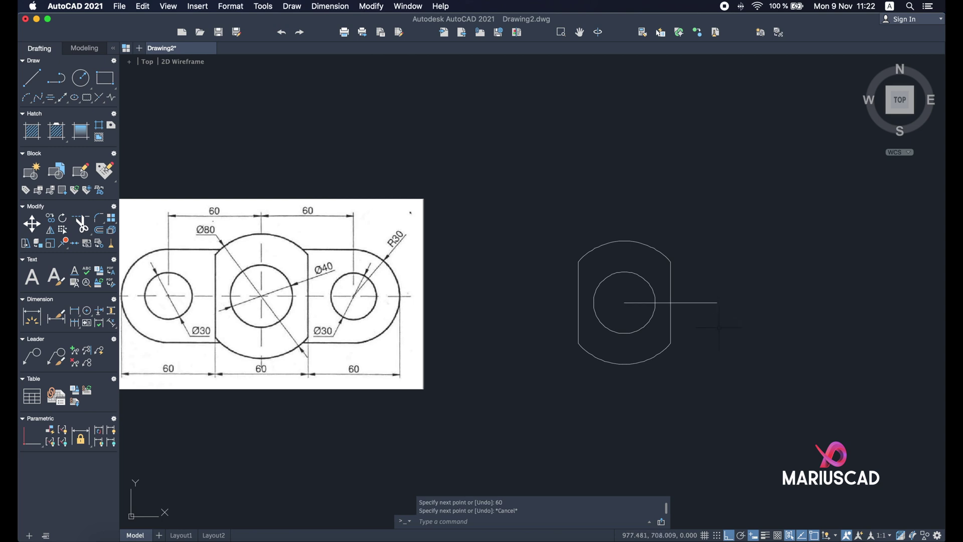
Draw a Ø30 hole circle at the centre line's right end.
type("circle")
key("Return")
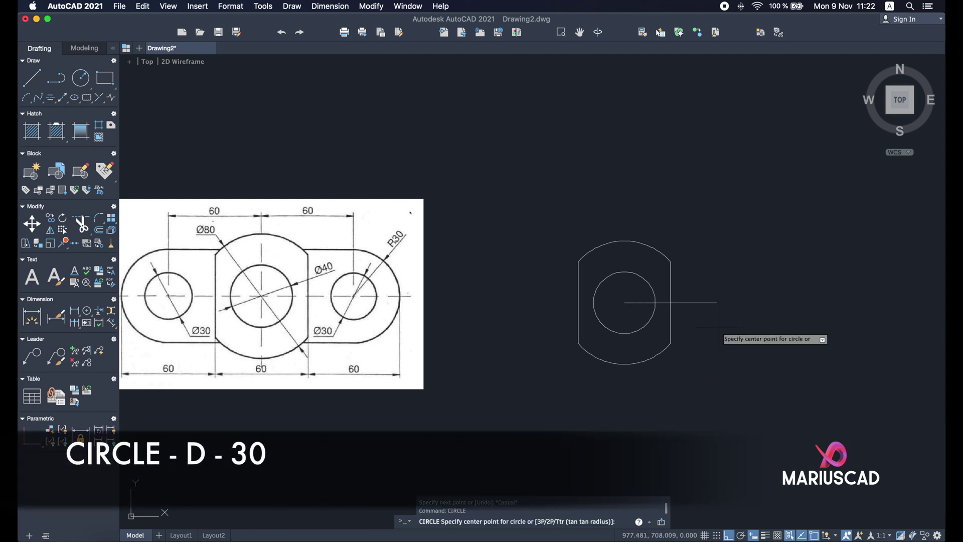
left_click(717, 302)
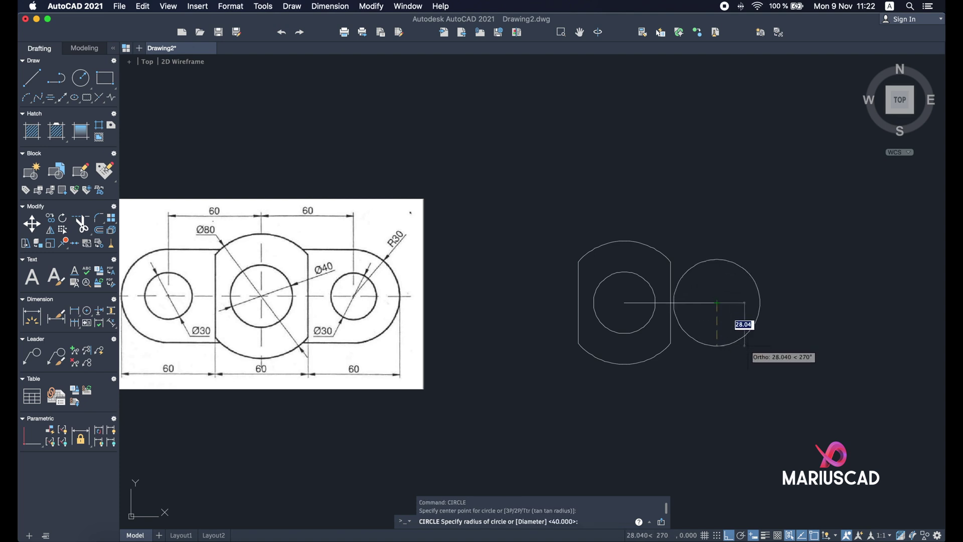
type("diameter")
key("Return")
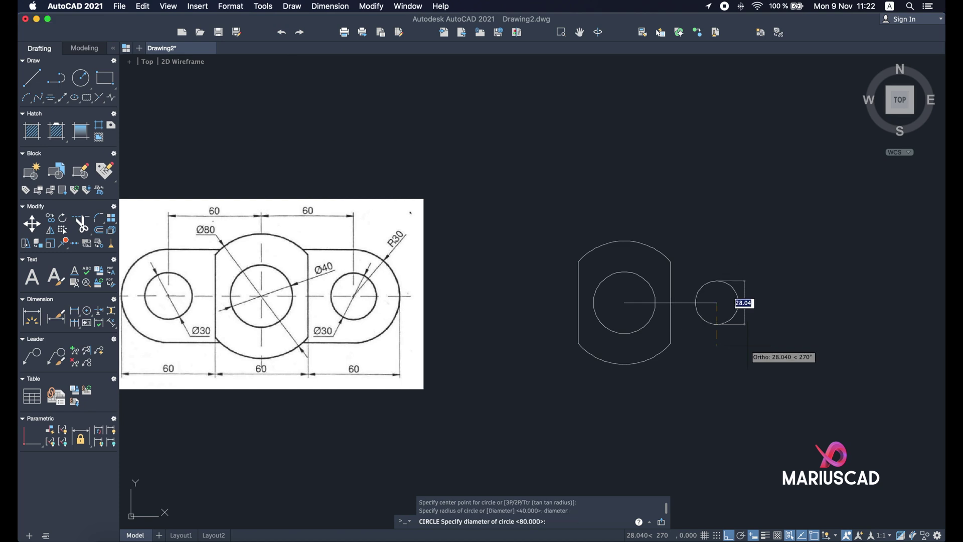
type("30")
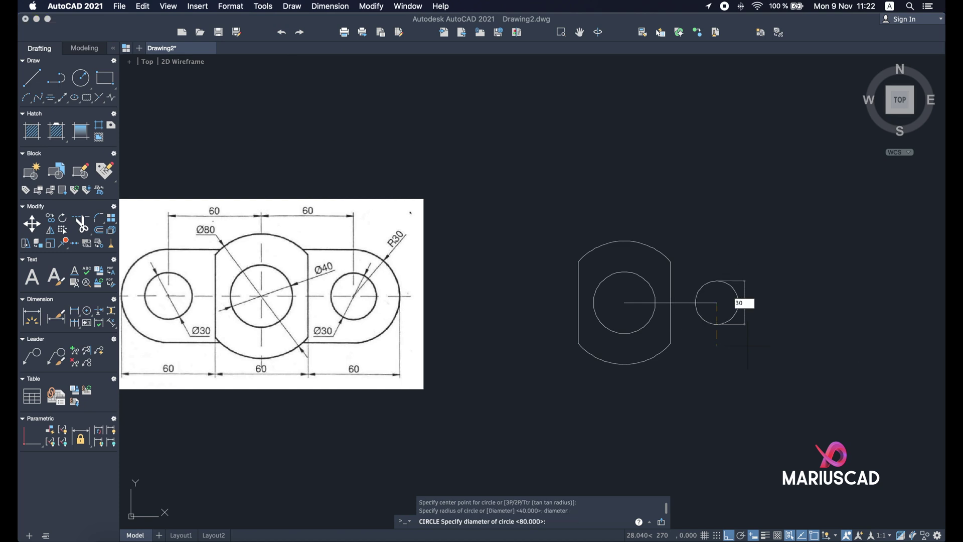
key("Return")
key("Escape")
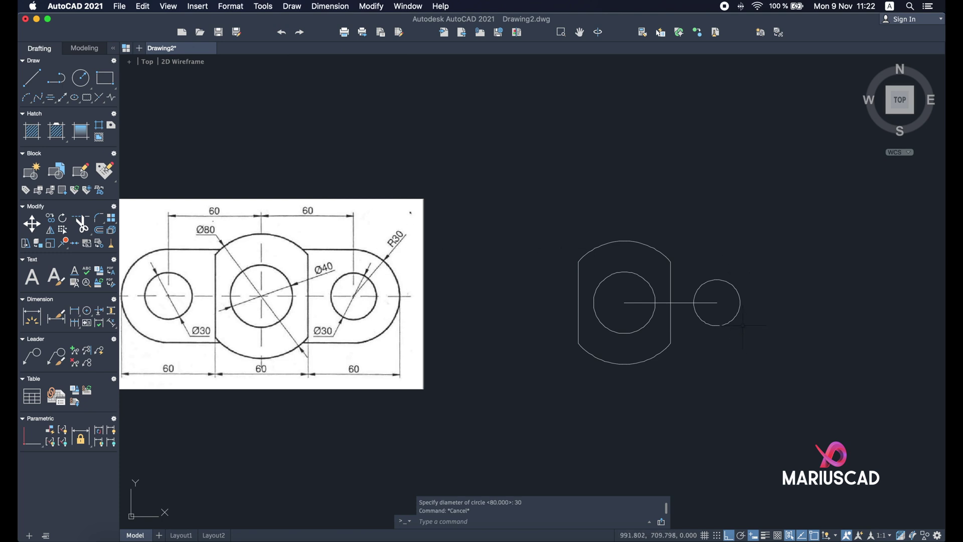
Draw a concentric R30 outer lobe circle around the Ø30 hole.
type("circle")
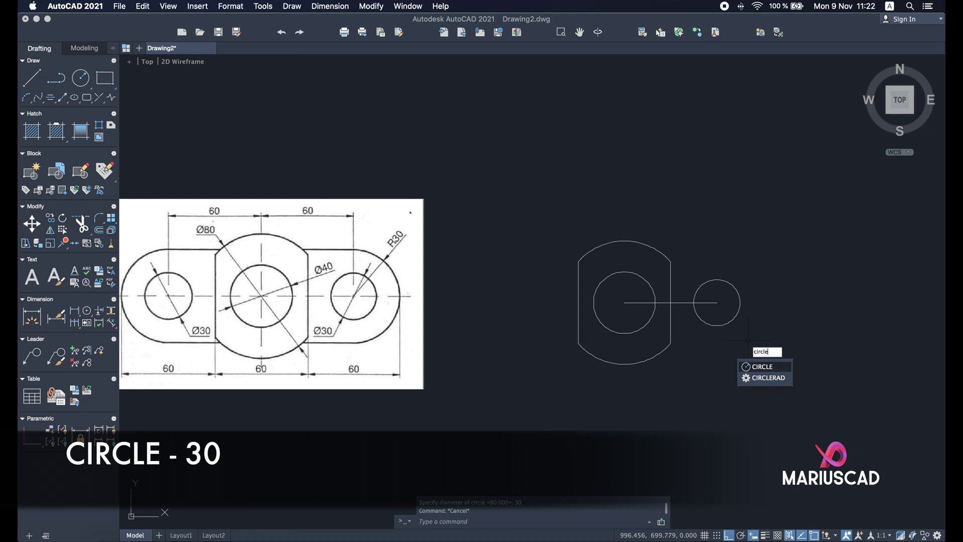
key("Return")
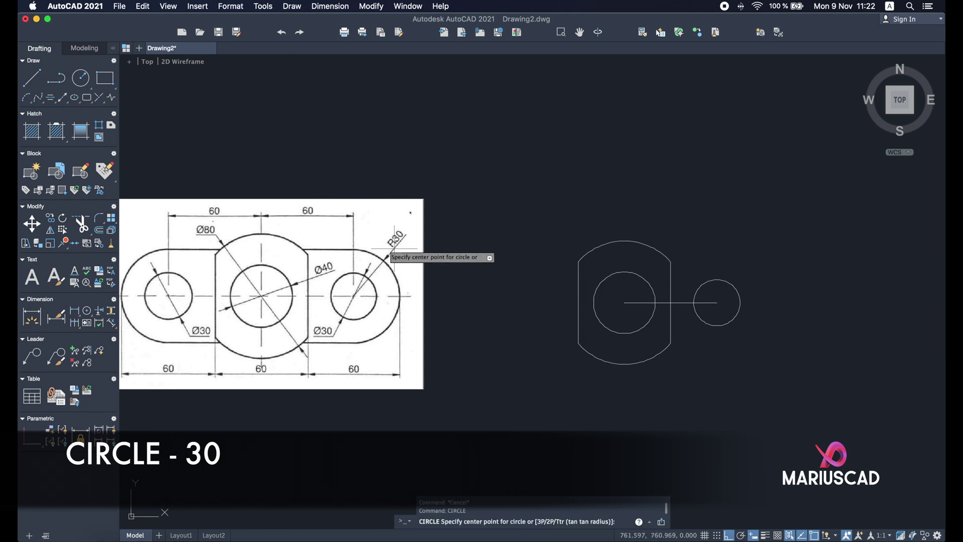
left_click(718, 303)
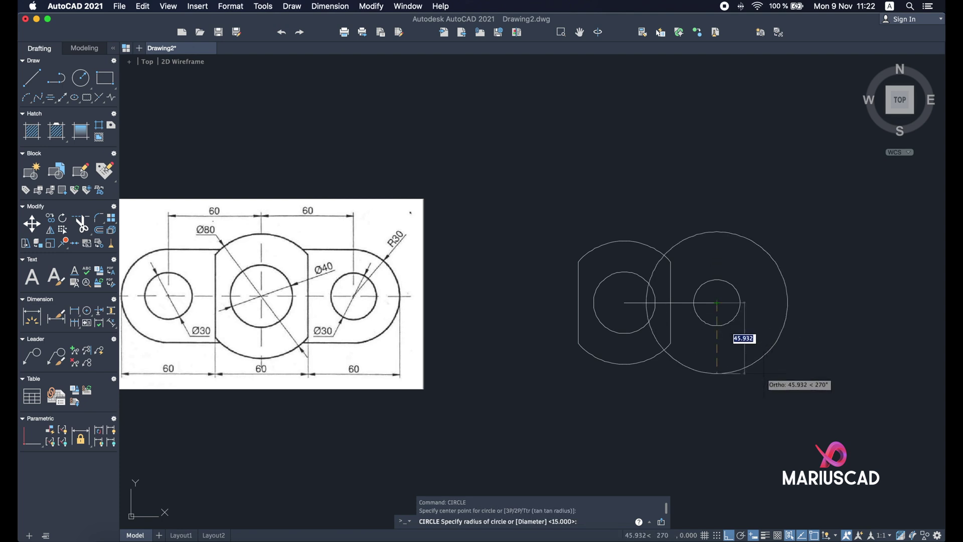
type("30")
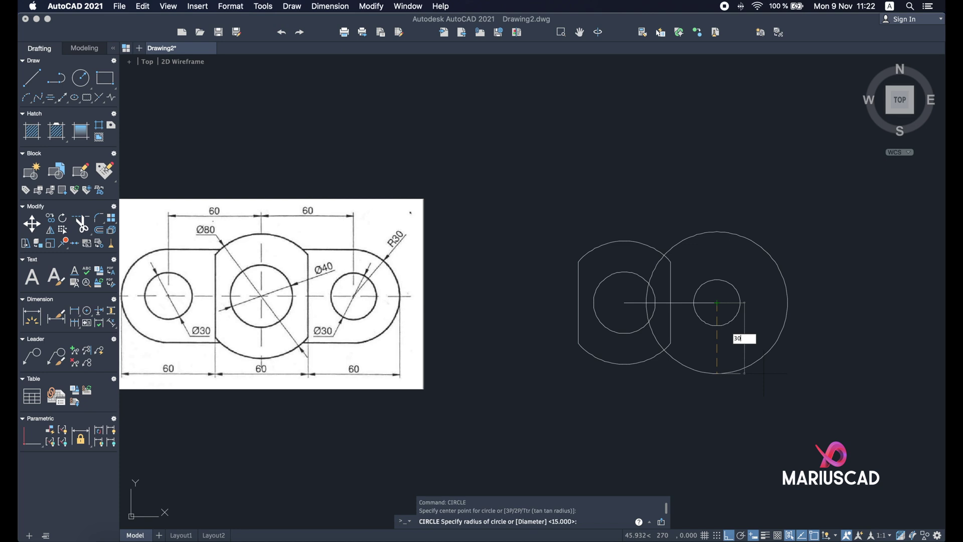
key("Return")
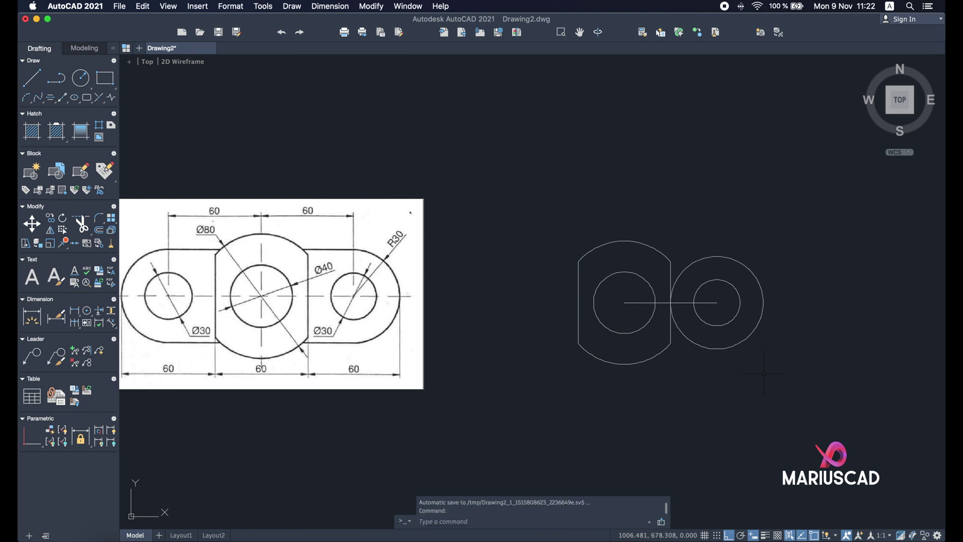
key("Escape")
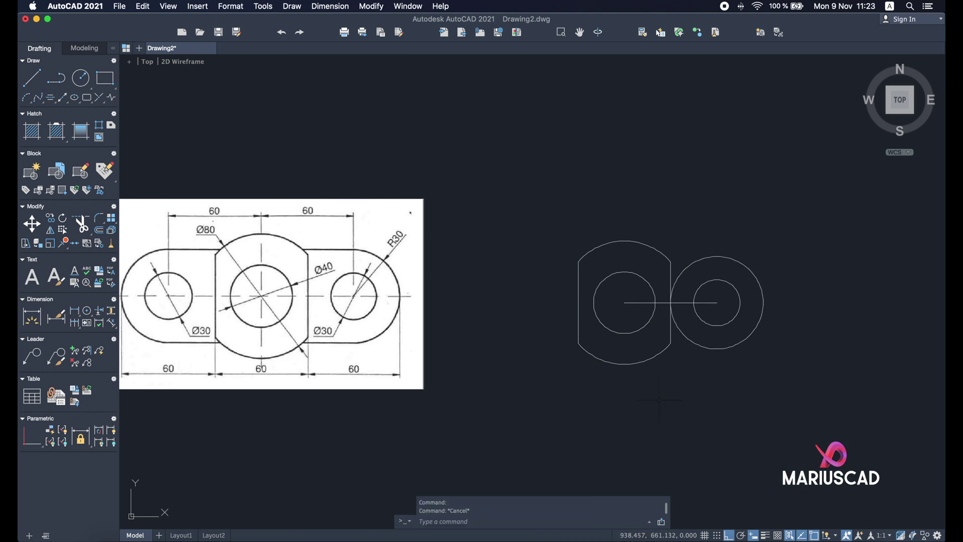
Draw a 60-unit centre line from the central boss's centre to the left.
middle_click_drag(613, 341, 672, 347)
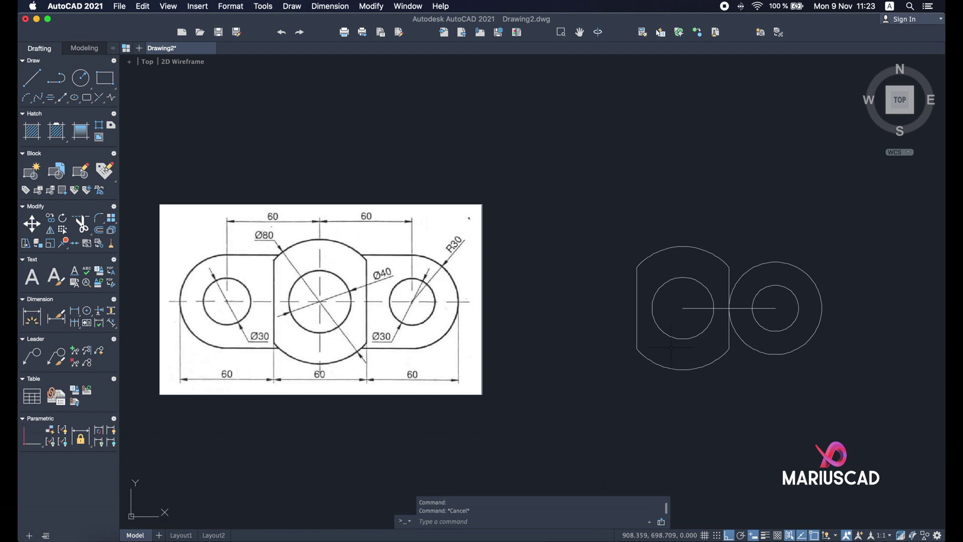
type("line")
key("Return")
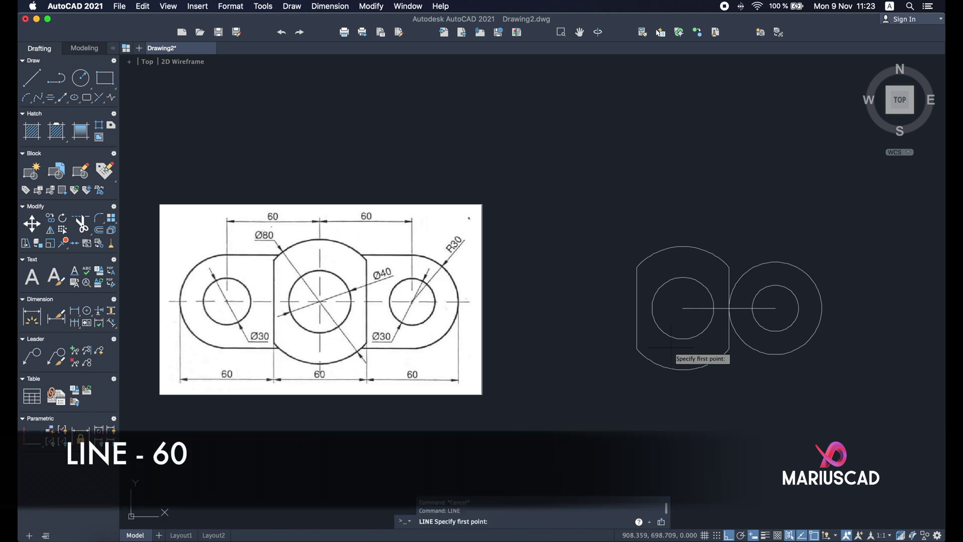
left_click(683, 308)
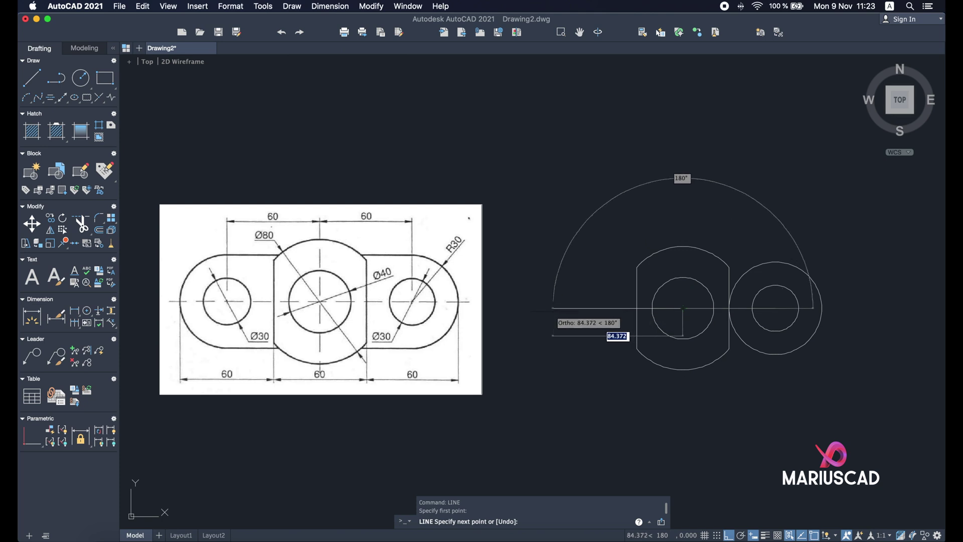
type("60")
key("Return")
key("Escape")
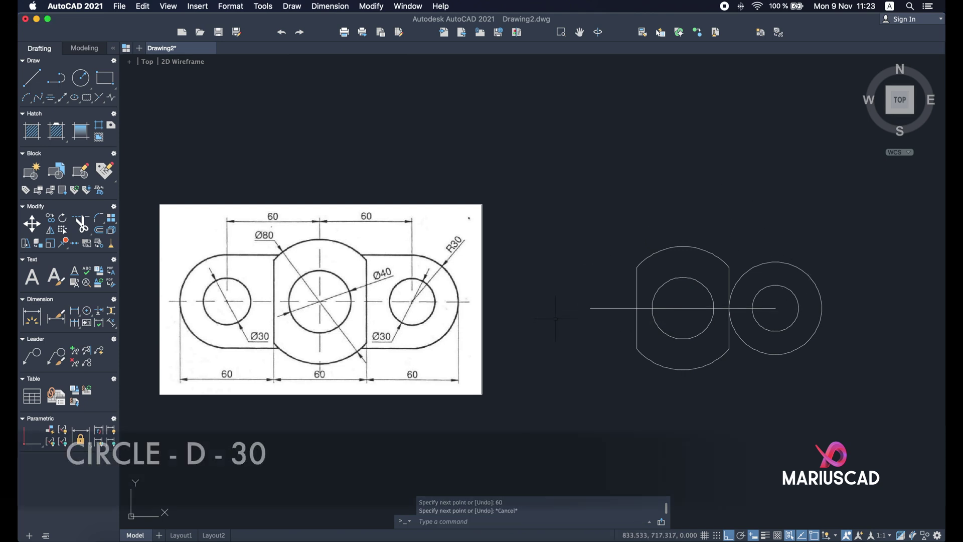
Draw a Ø30 hole centred at the left end of the centre line.
type("circle")
key("Return")
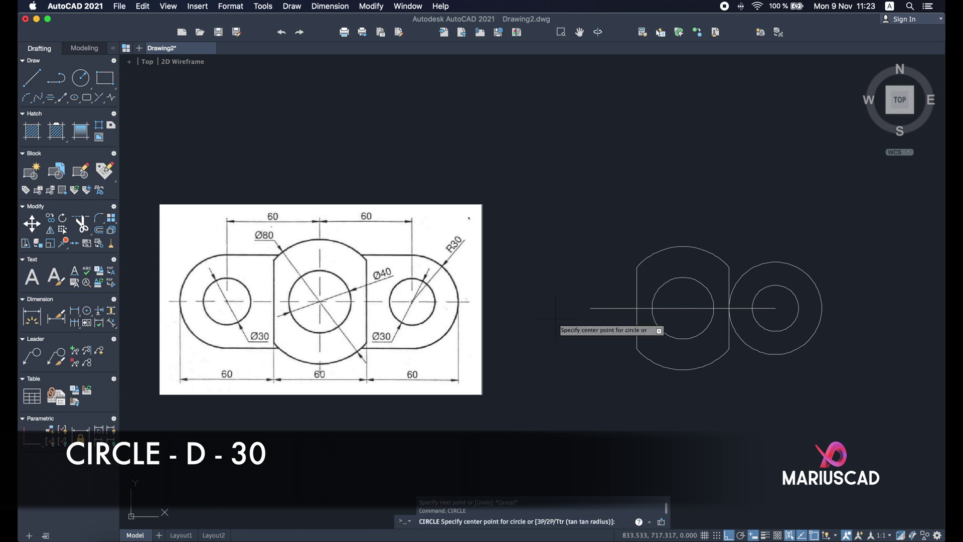
left_click(590, 308)
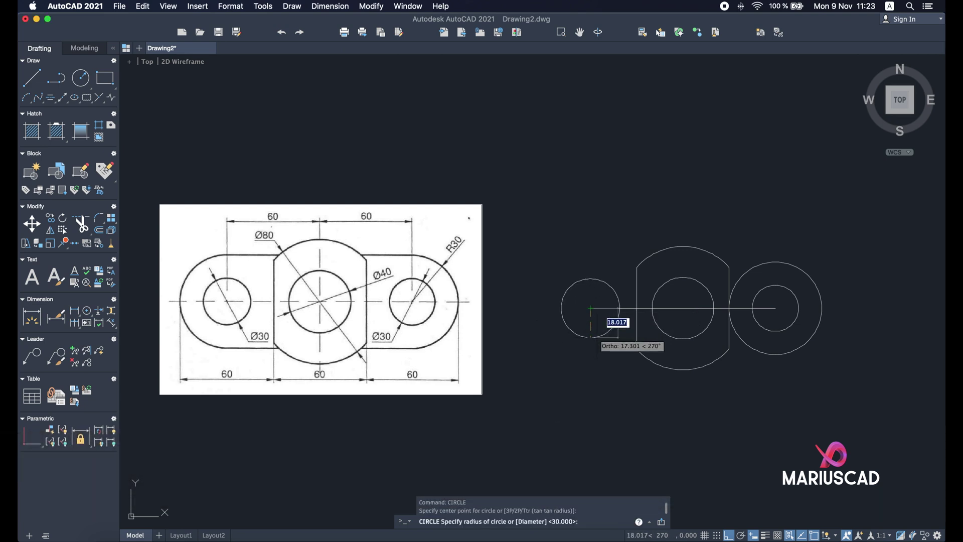
type("diameter")
key("Return")
type("30")
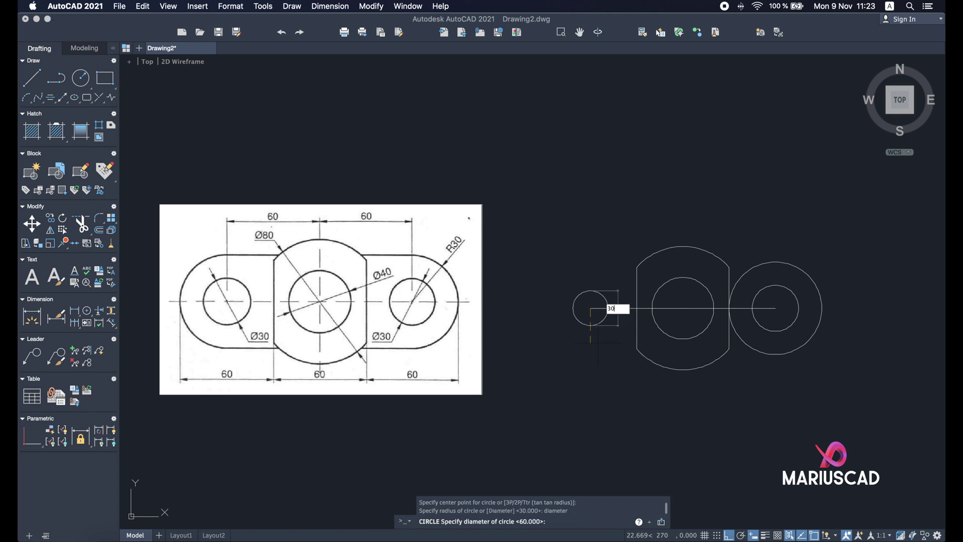
key("Return")
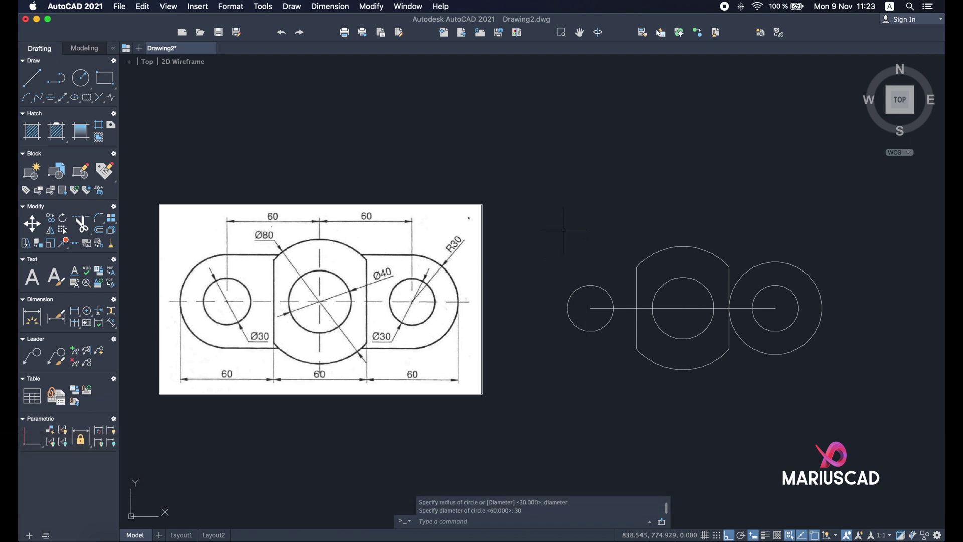
Add a concentric R30 outer circle around the left Ø30 hole.
type("circle")
key("Return")
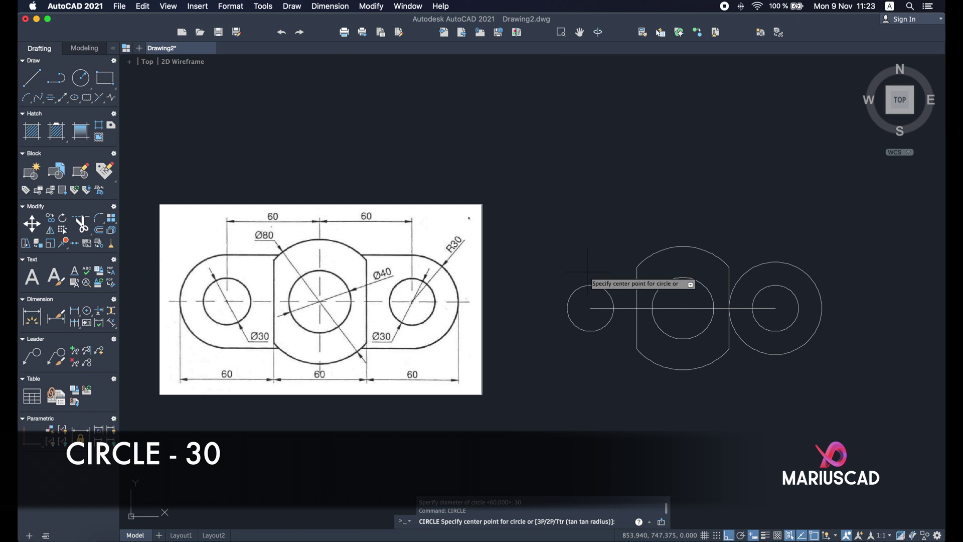
left_click(590, 308)
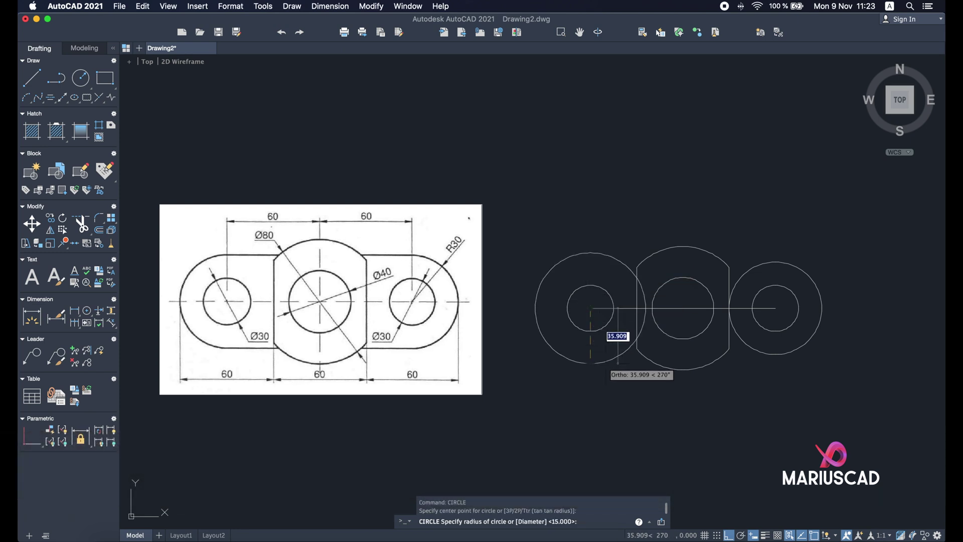
type("30")
key("Return")
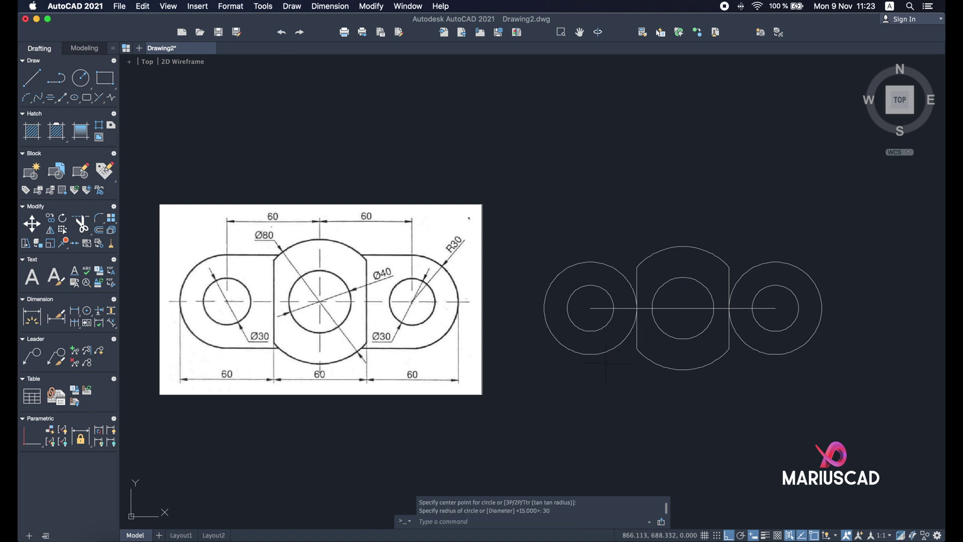
key("Escape")
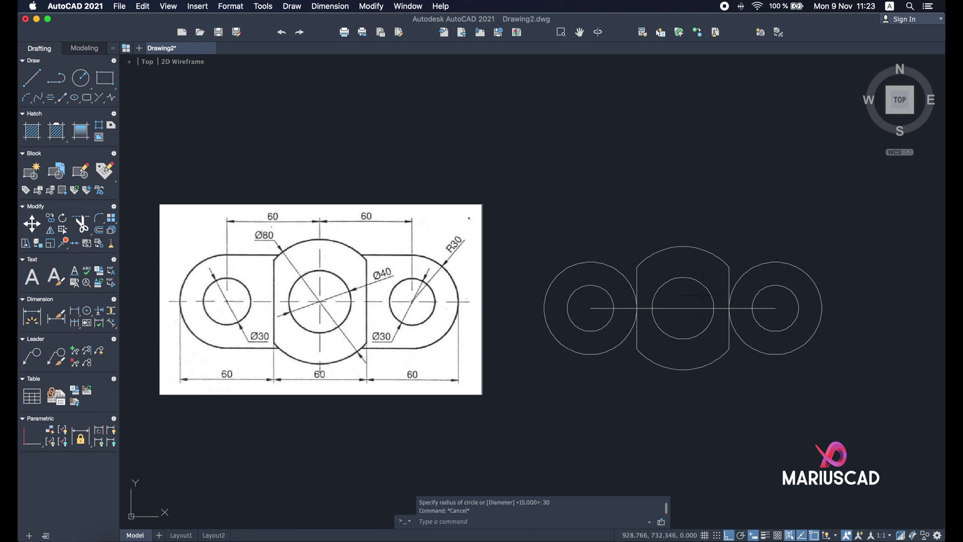
Erase the horizontal centre line.
left_click(694, 325)
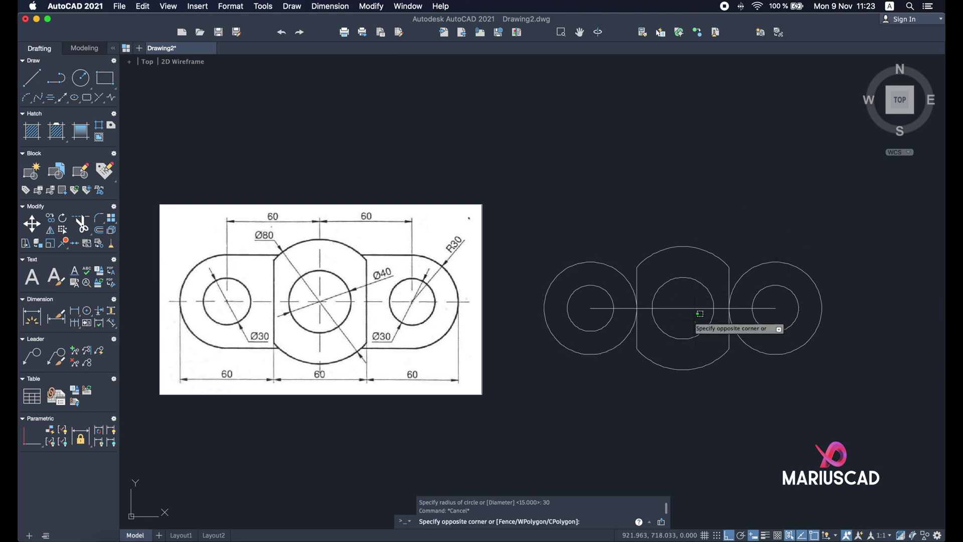
left_click(677, 297)
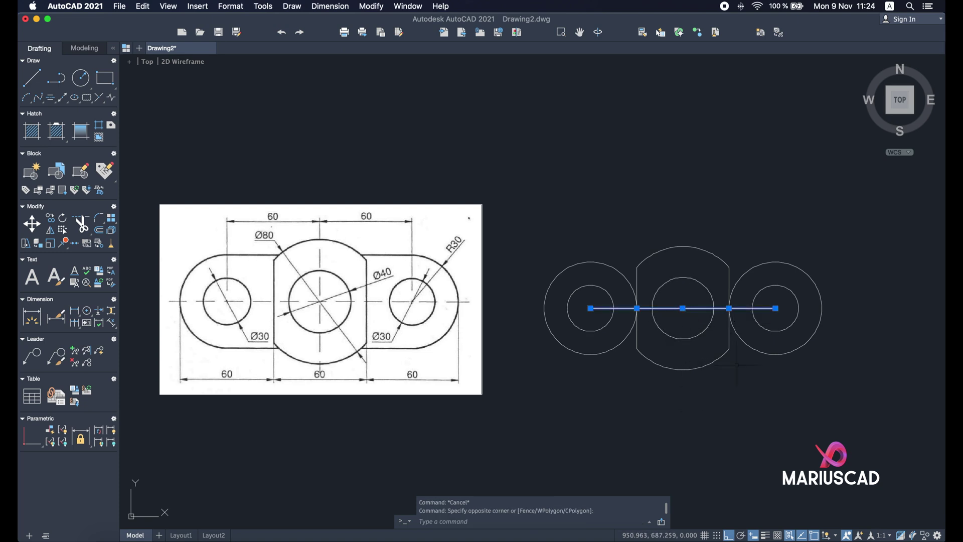
key("Delete")
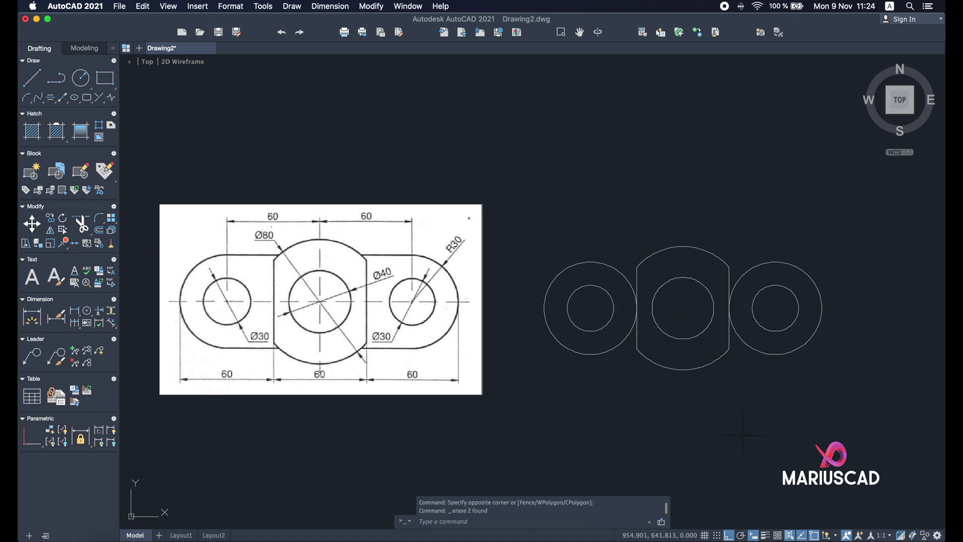
Draw the top tangent line from the right lobe's top quadrant to the left lobe's.
type("li")
key("Escape")
key("Return")
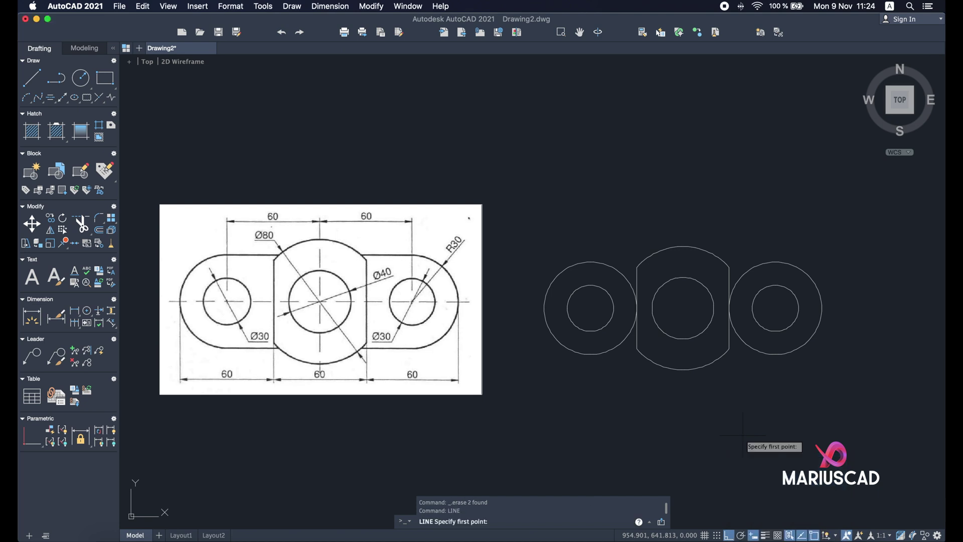
left_click(776, 262)
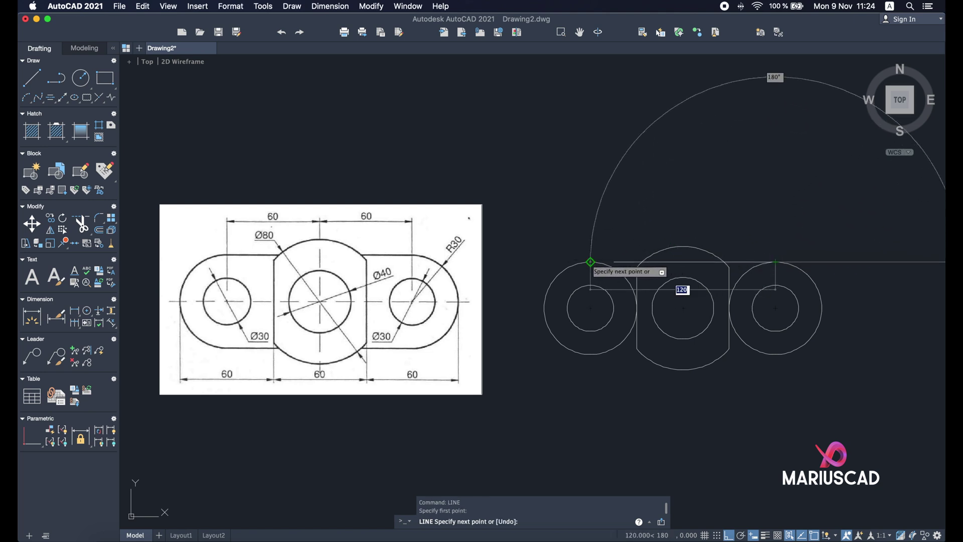
left_click(591, 262)
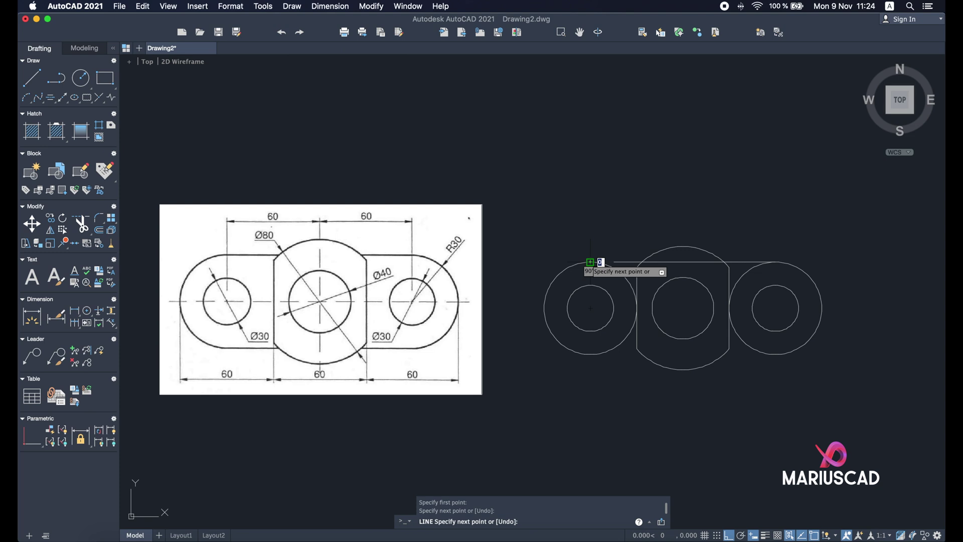
key("Escape")
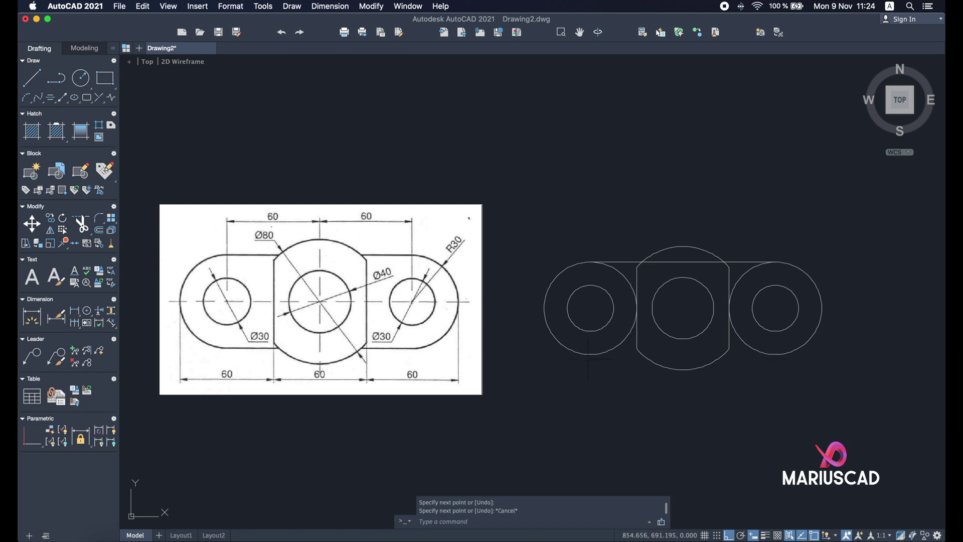
Copy the top tangent line down to the right lobe's bottom quadrant to form the bottom edge.
left_click(742, 262)
type("copy")
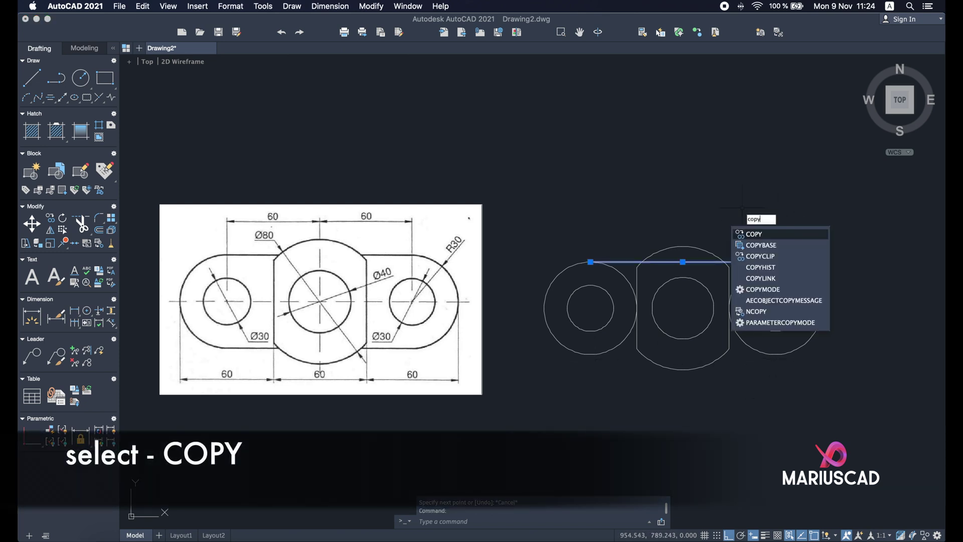
key("Return")
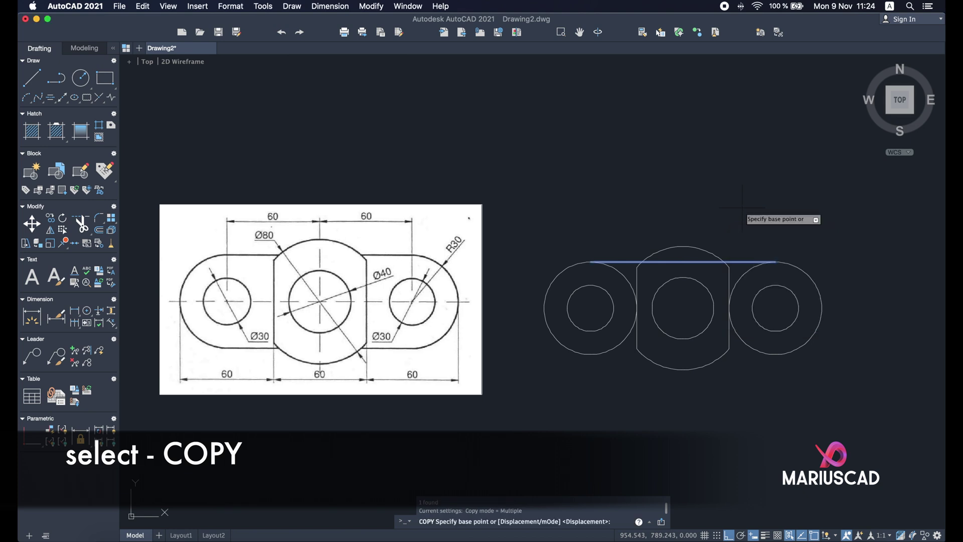
left_click(776, 262)
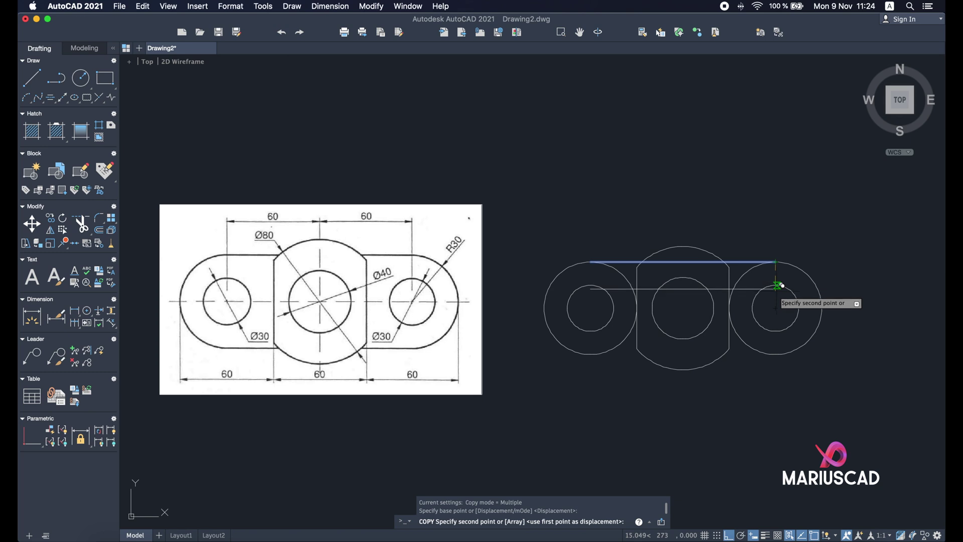
left_click(776, 354)
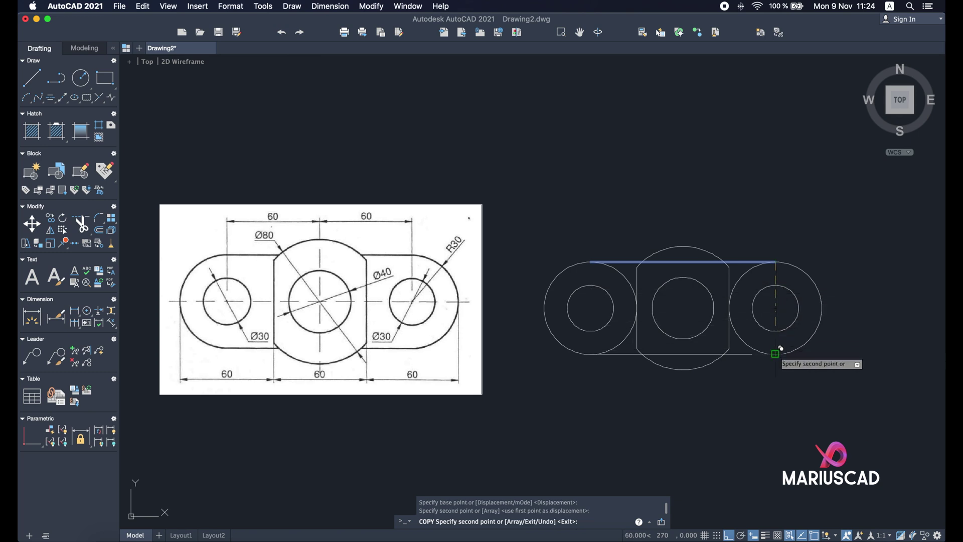
key("Escape")
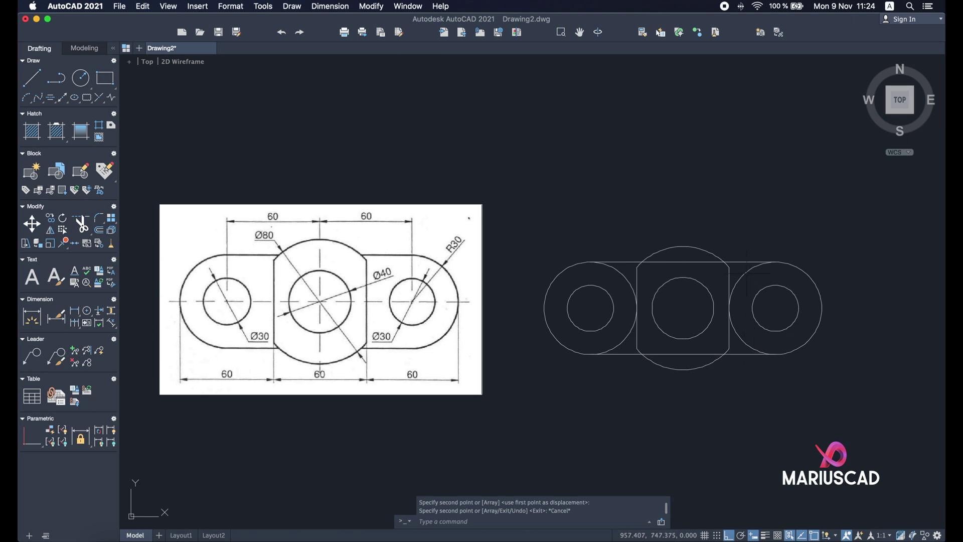
key("Escape")
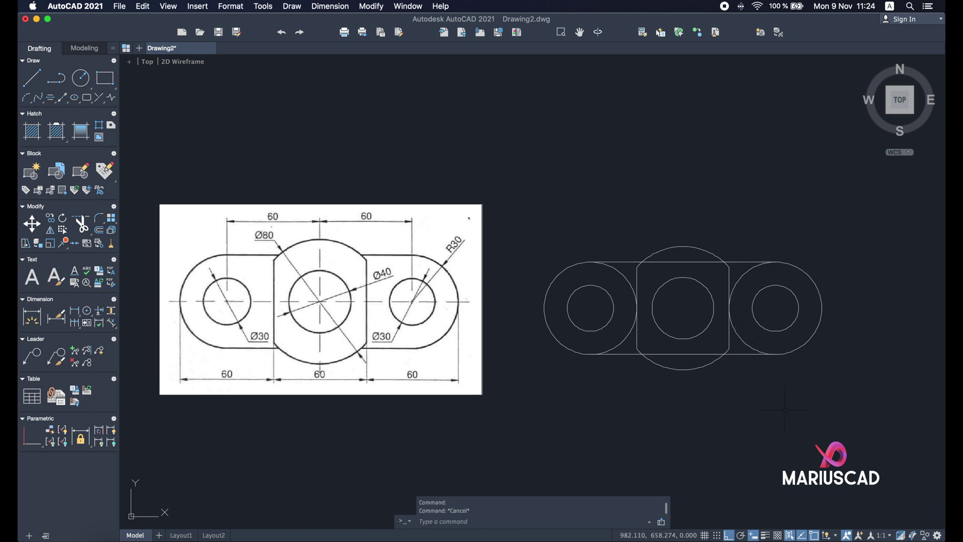
Trim the top and bottom line pieces inside the boss and the overlapping left lobe arc.
type("trim")
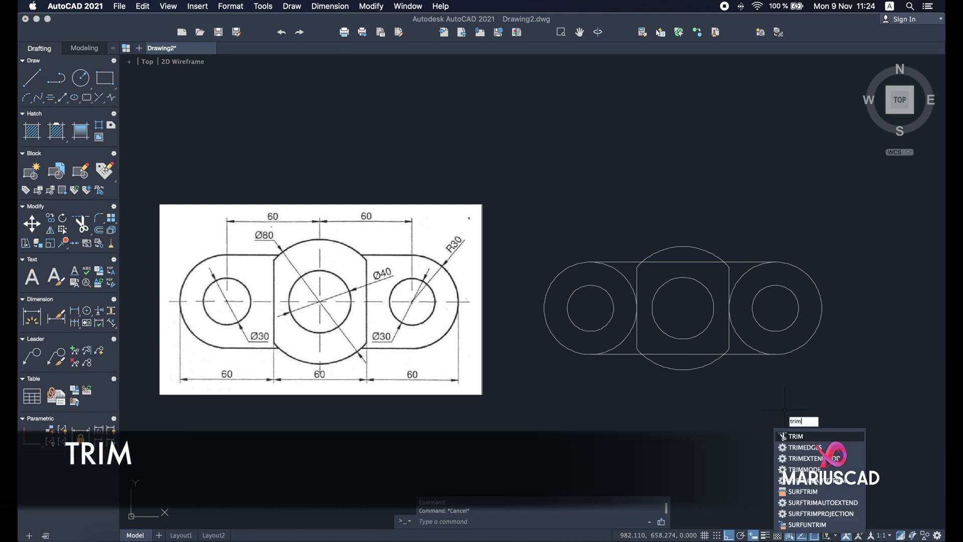
key("Return")
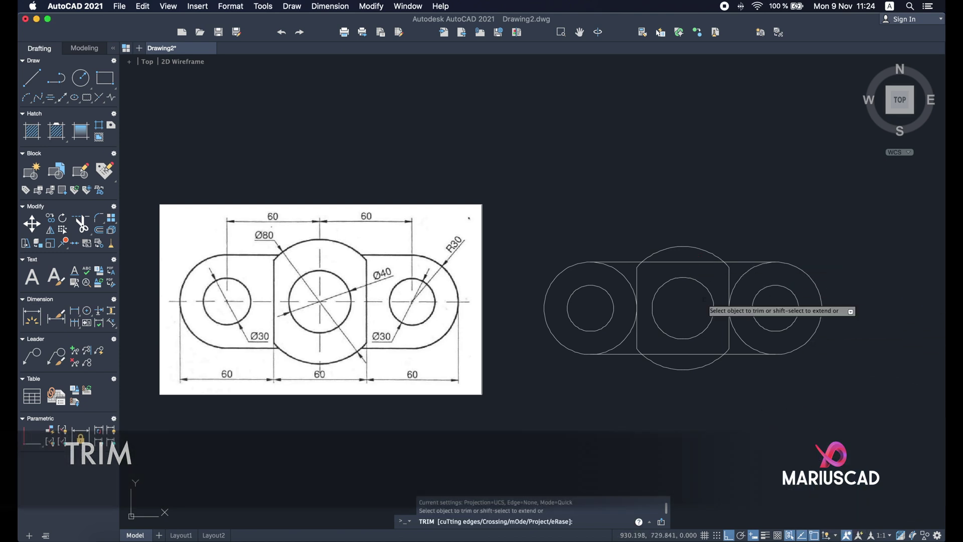
left_click(738, 262)
left_click(703, 263)
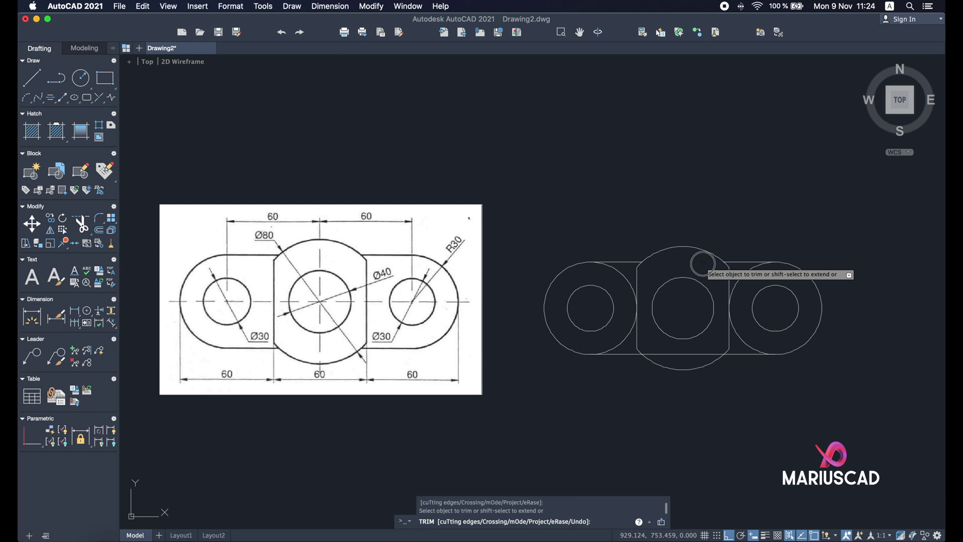
left_click(674, 354)
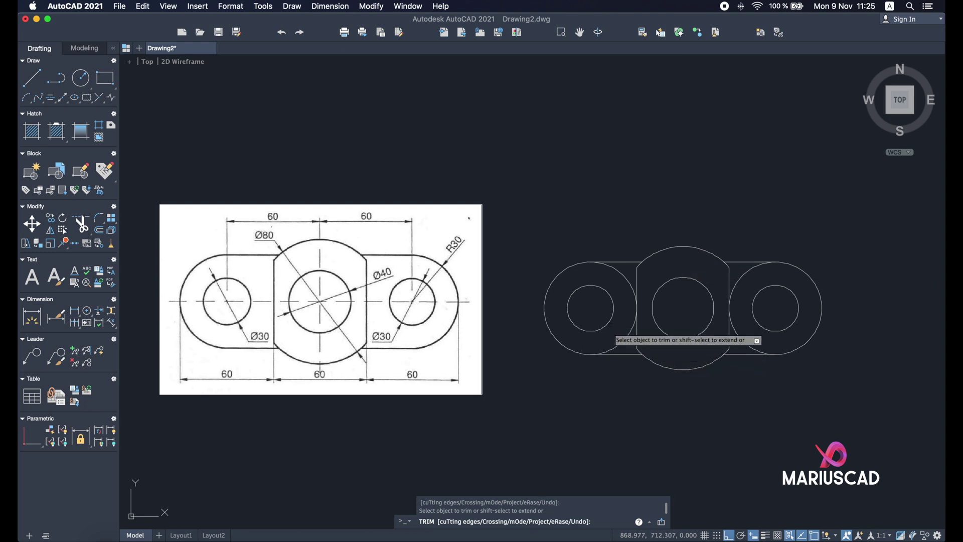
left_click(629, 335)
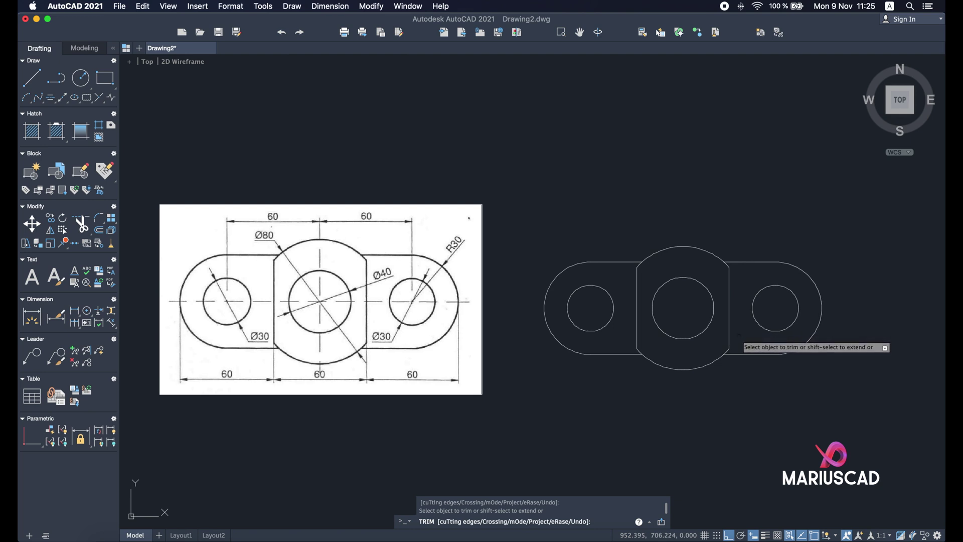
key("Escape")
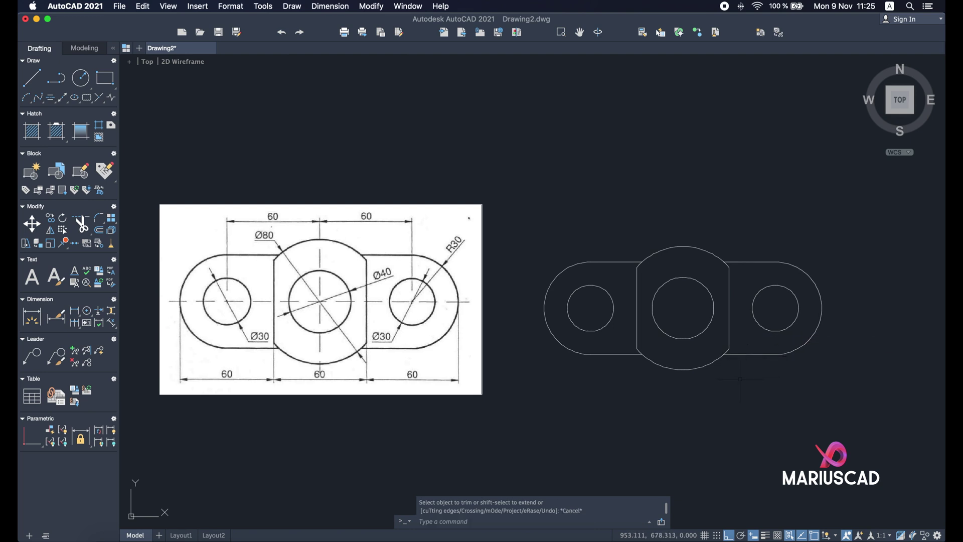